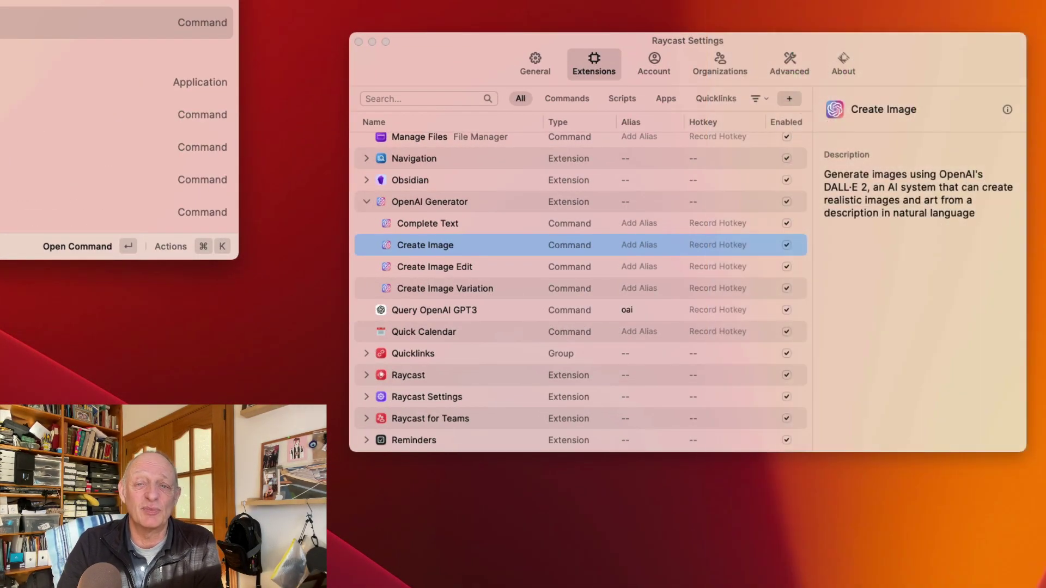
Bring the Raycast Settings Extensions list forward, dismissing the launcher, to show OpenAI Generator's commands.
click(422, 52)
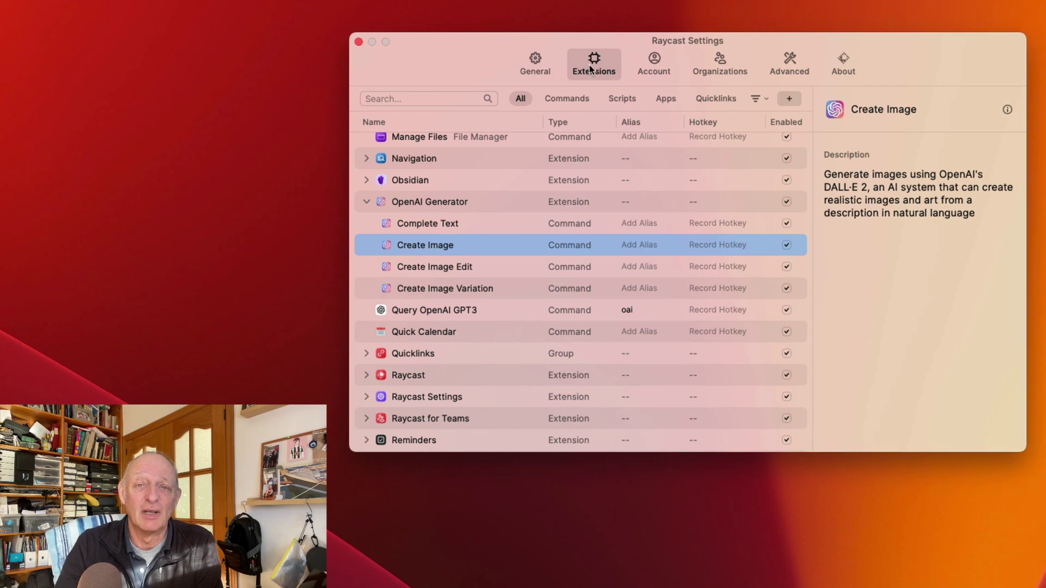
Open the extension Store via Install From Store and scroll through its featured, trending and full lists.
click(793, 96)
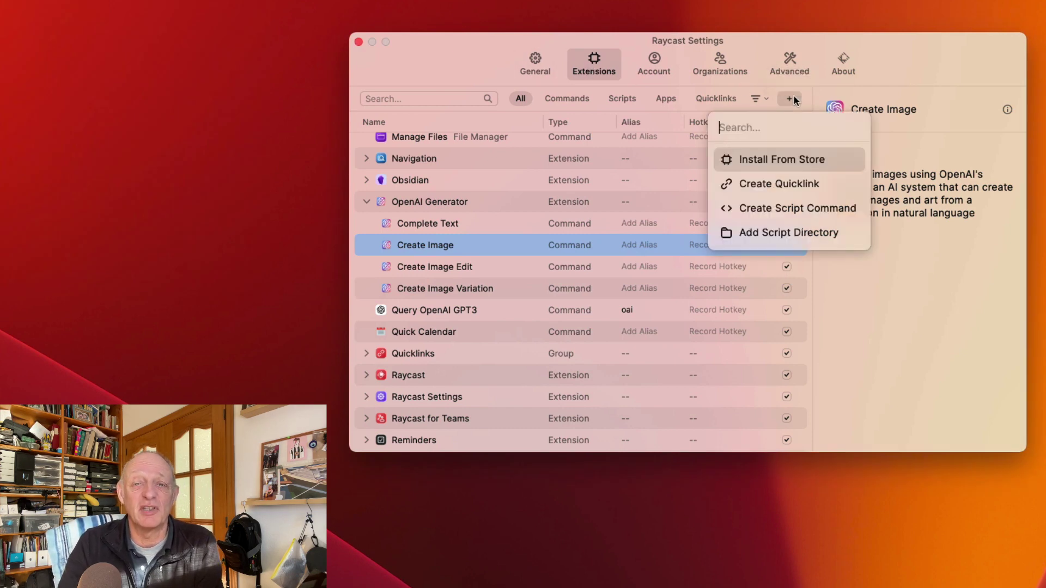
click(793, 162)
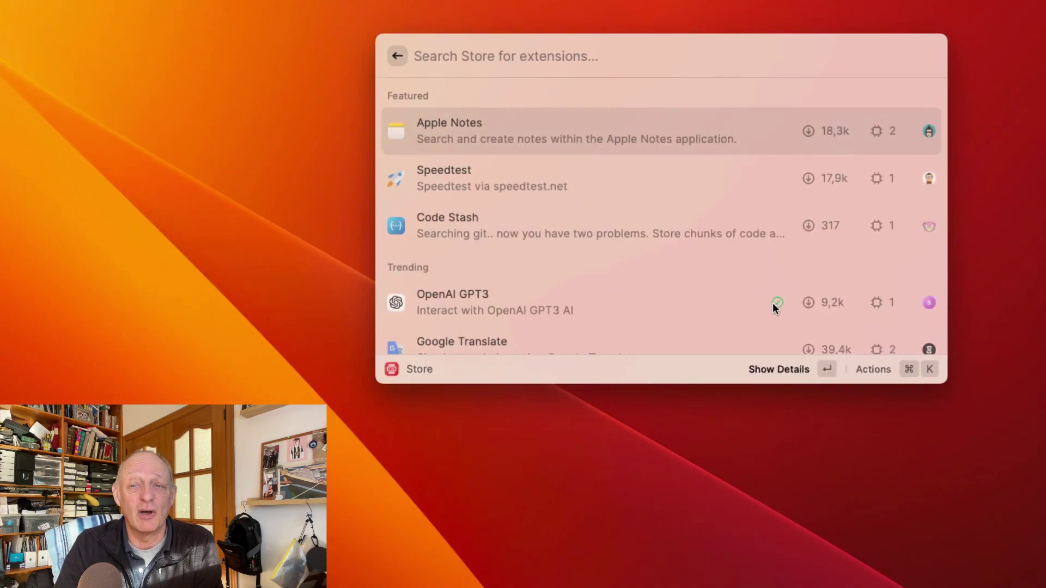
scroll(761, 295, down, 5)
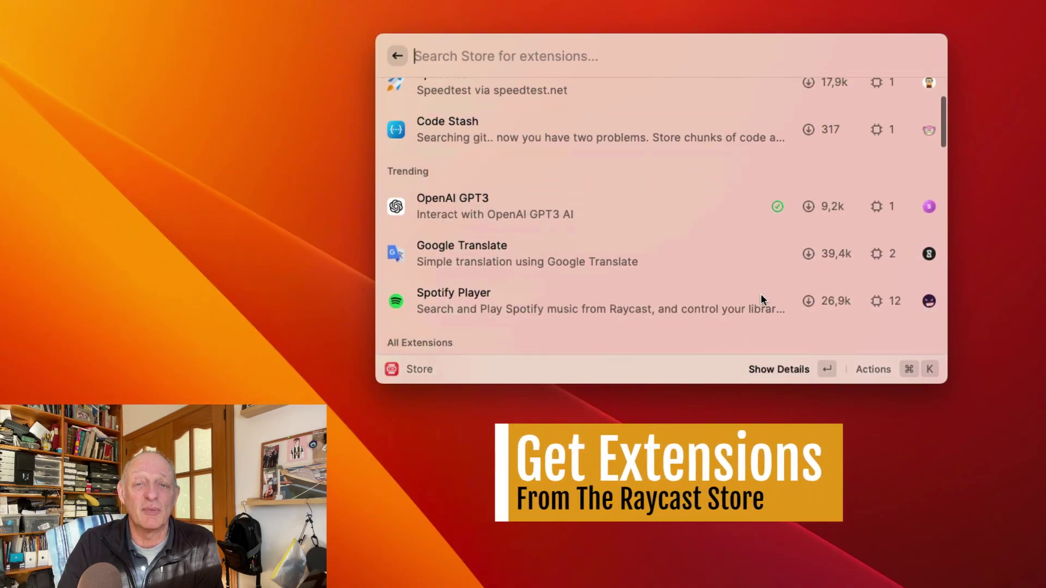
scroll(761, 294, down, 3)
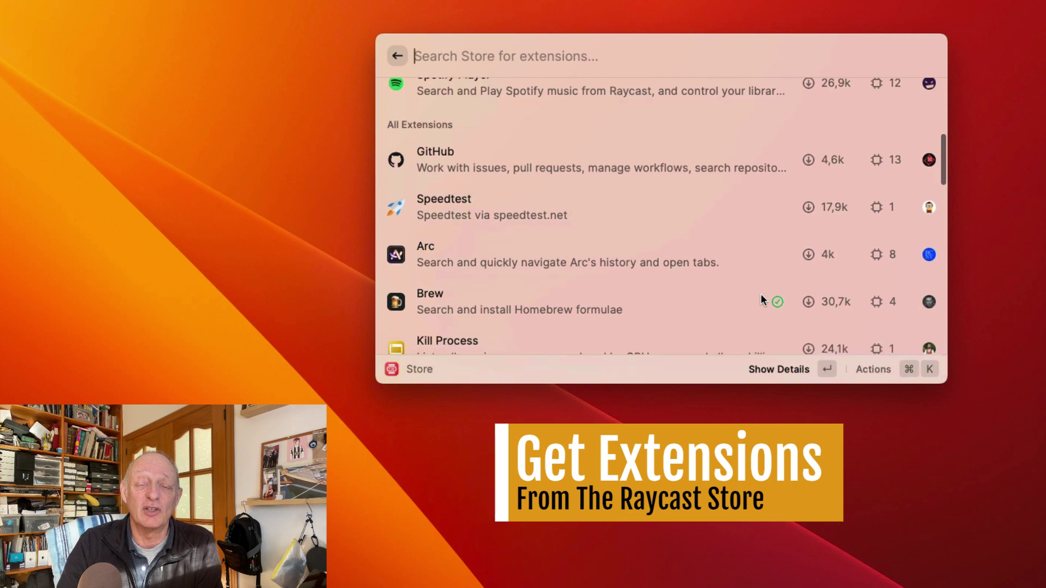
scroll(761, 294, down, 3)
scroll(762, 295, down, 5)
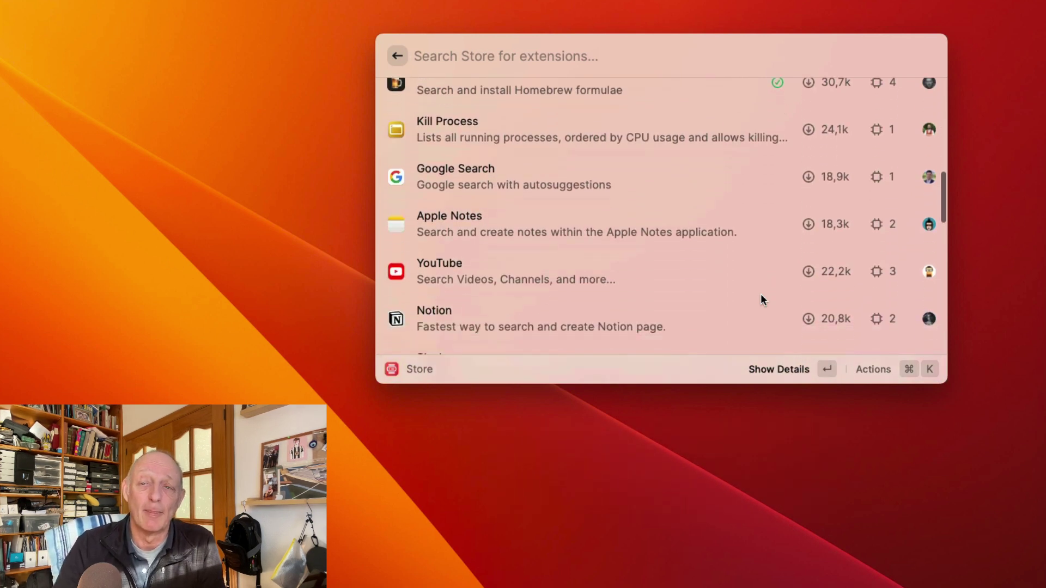
scroll(761, 295, down, 2)
scroll(761, 295, down, 3)
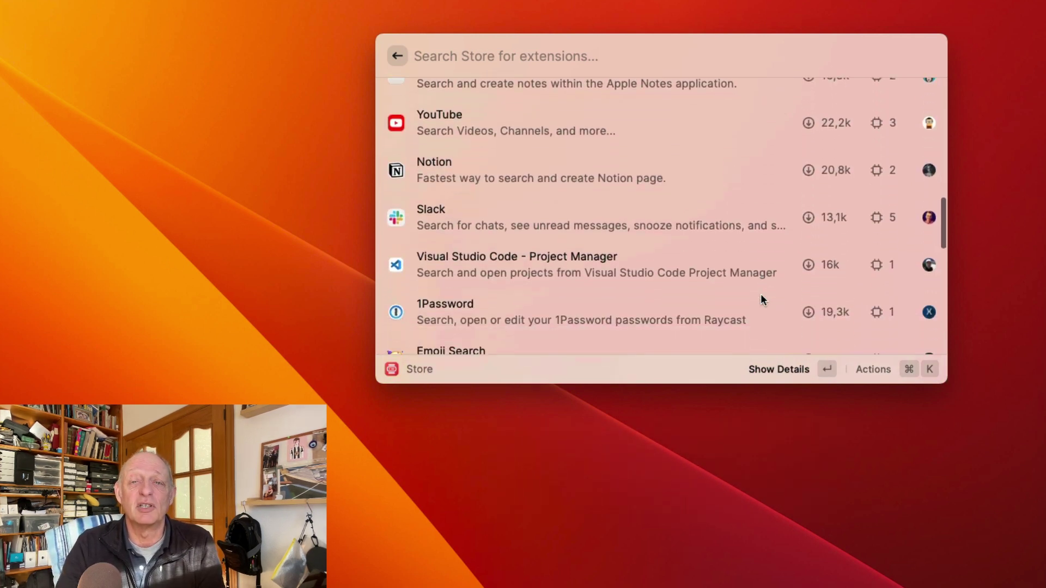
scroll(761, 295, down, 4)
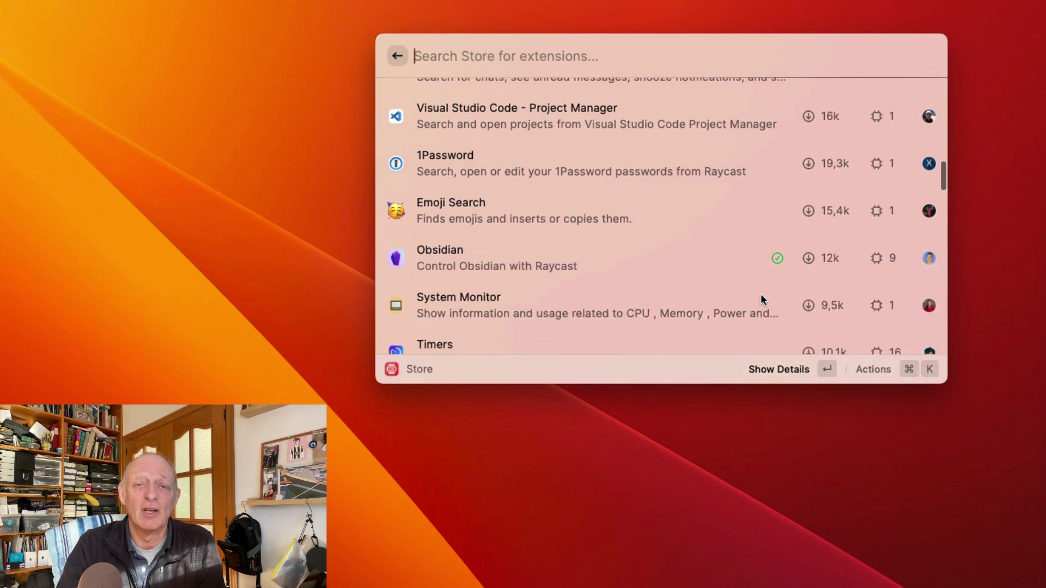
scroll(761, 295, down, 4)
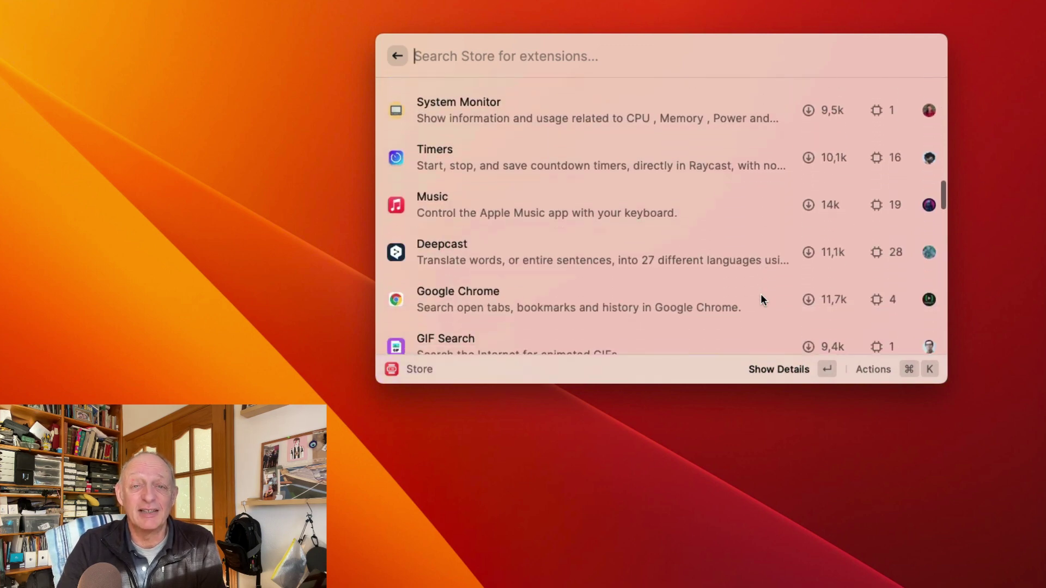
scroll(761, 299, down, 5)
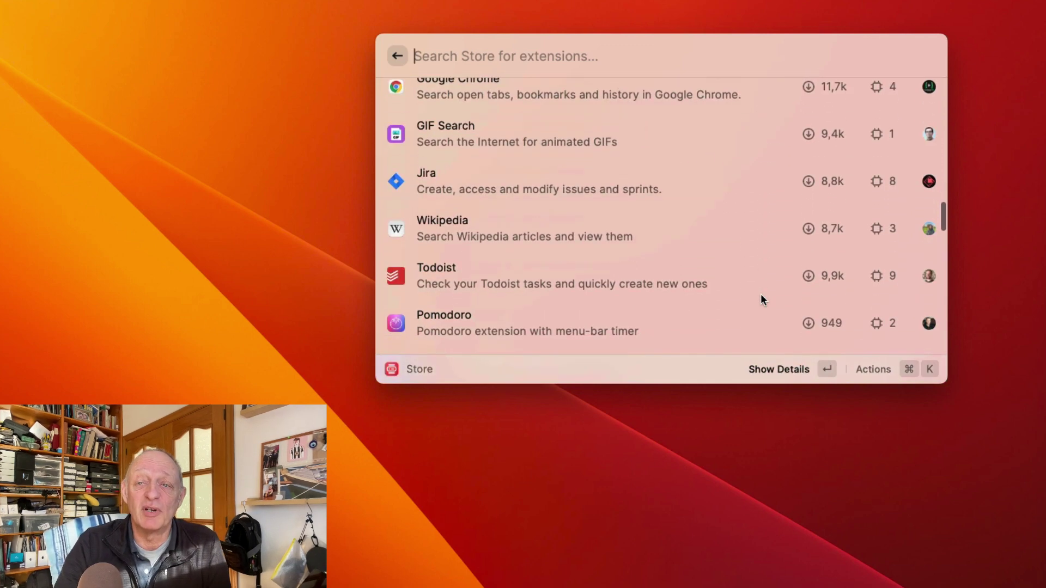
scroll(761, 297, down, 3)
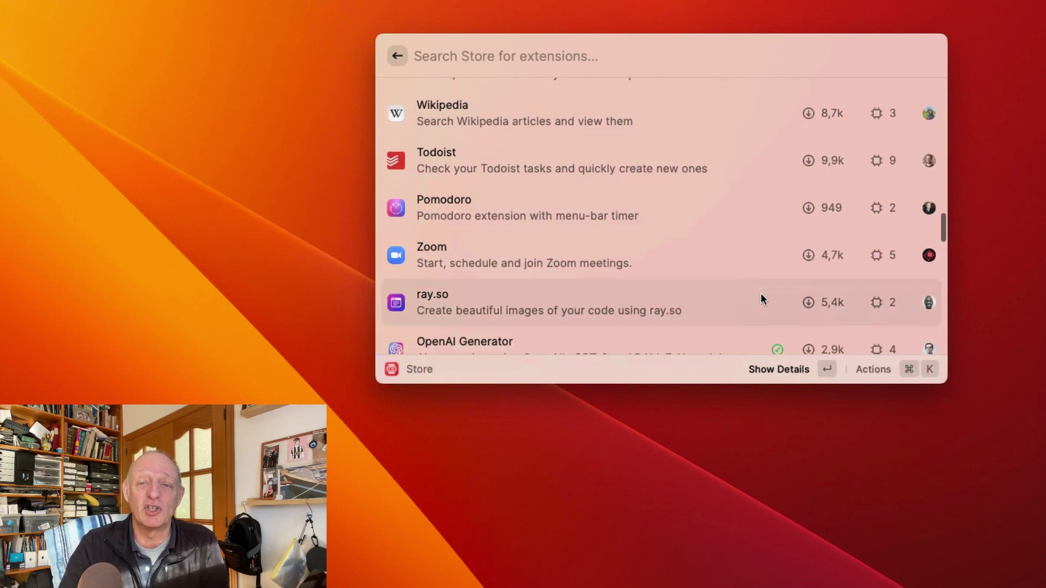
scroll(760, 297, down, 2)
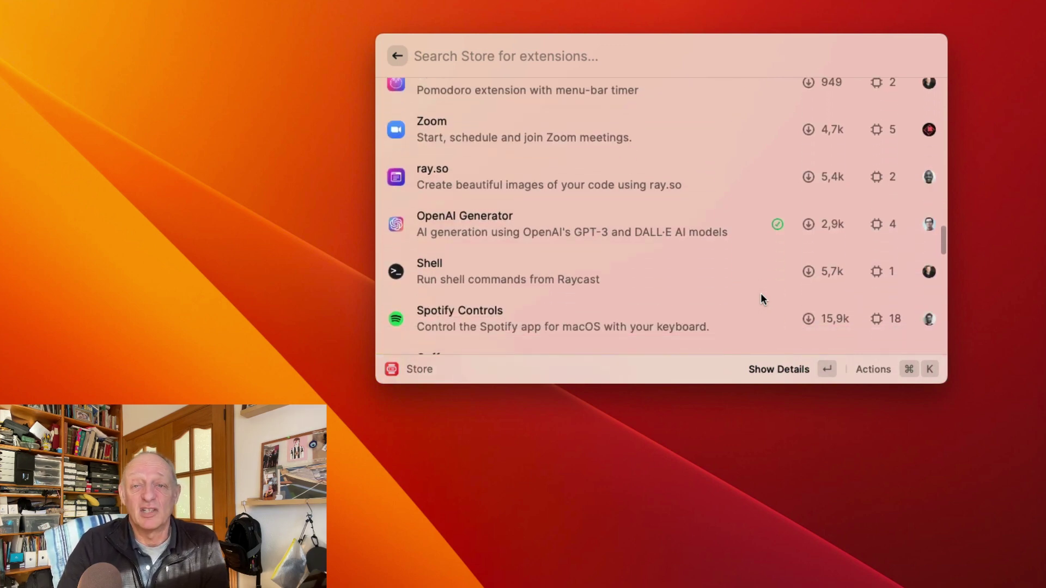
scroll(761, 296, down, 3)
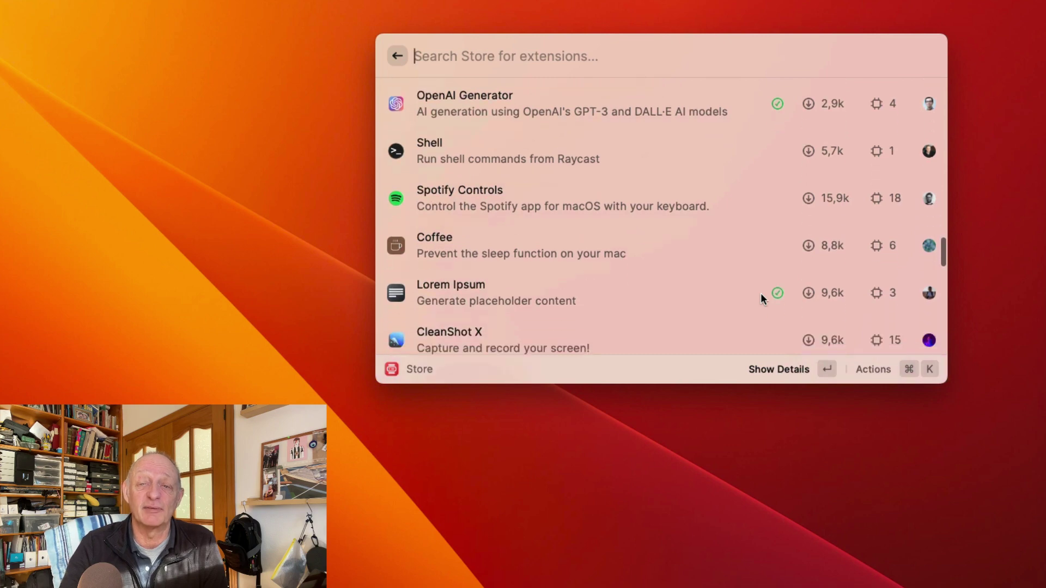
scroll(760, 293, down, 6)
Close the Store, browse older Clipboard History entries via clp, then search the launcher for 'app'.
key(Escape)
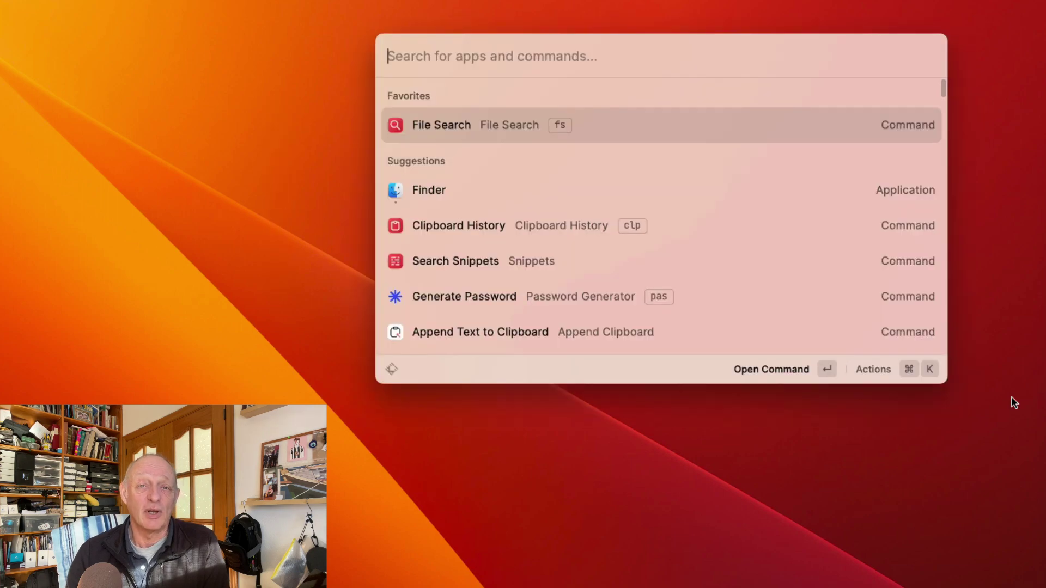
text(clp)
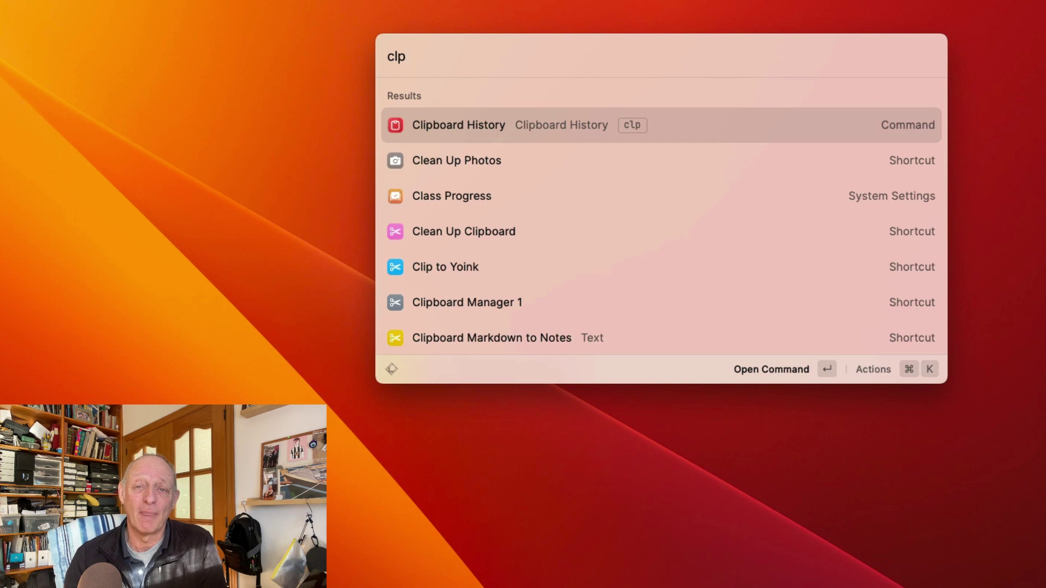
key(Return)
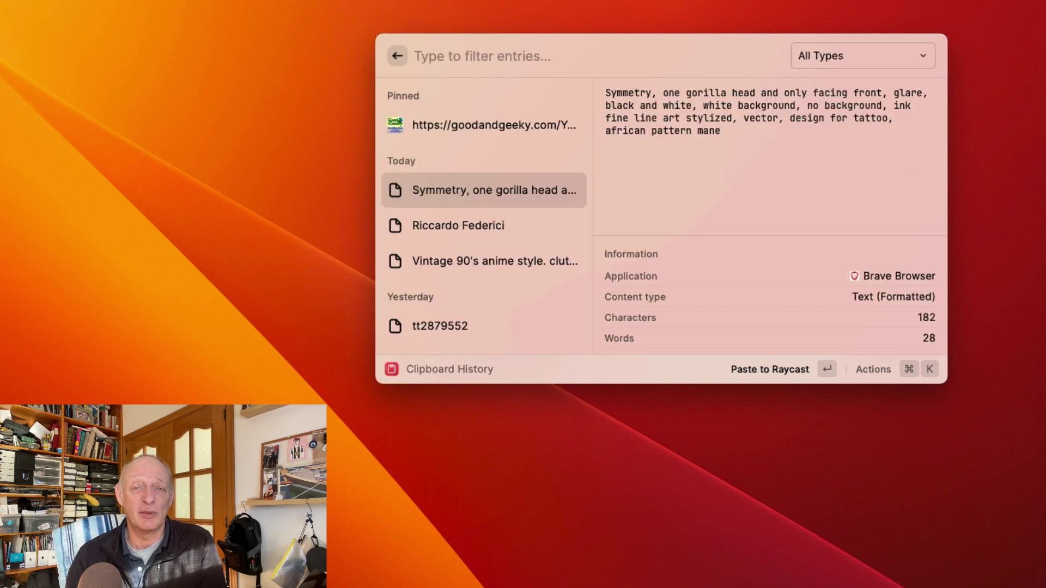
key(Down)
key(Down)
key(Down)
key(Down)
key(Down)
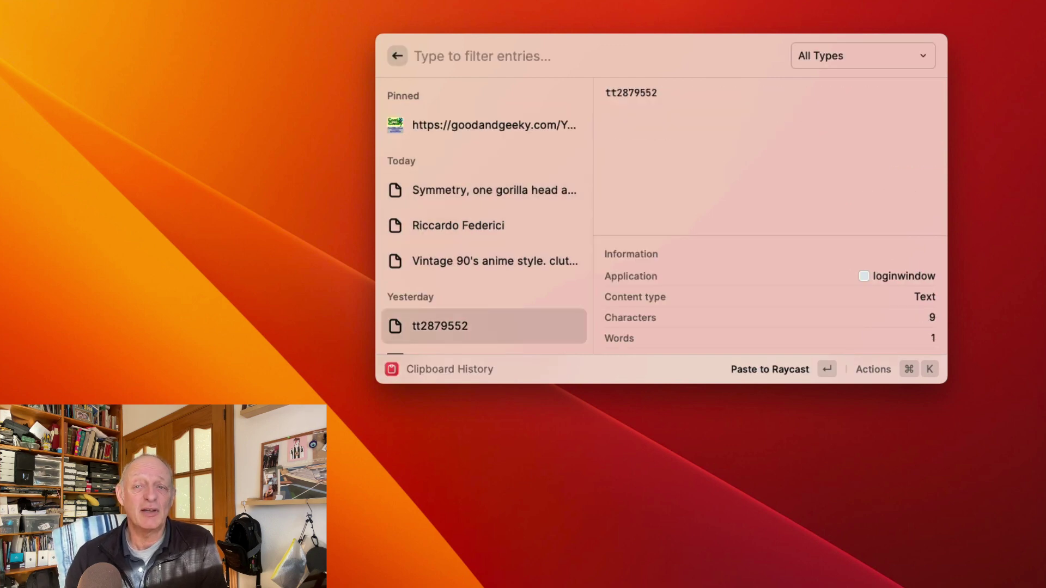
key(Down)
key(Down)
key(Down)
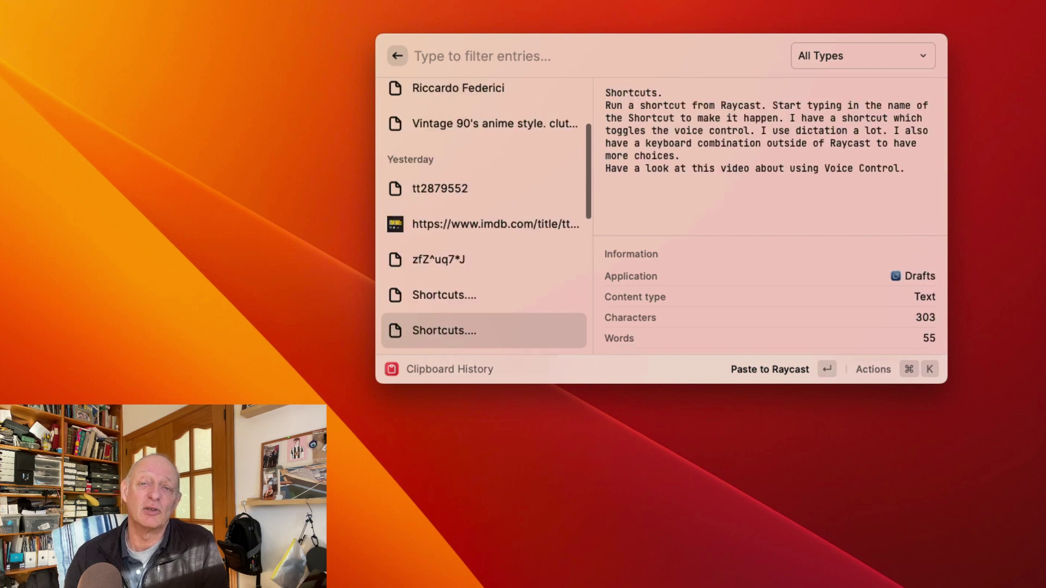
key(Escape)
text(app)
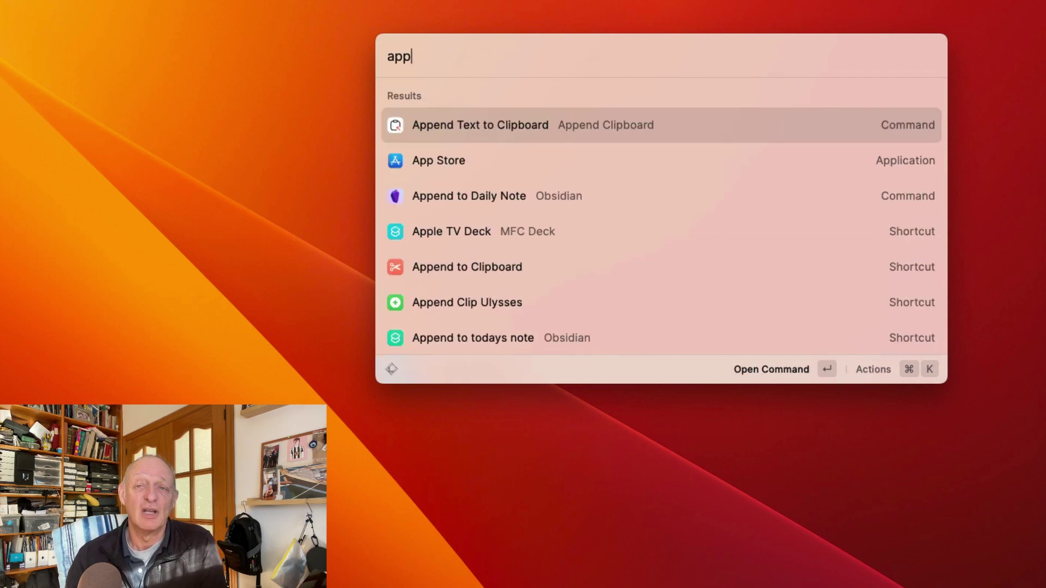
Clear the 'app' query to begin a new launcher search.
key(BackSpace)
key(BackSpace)
key(BackSpace)
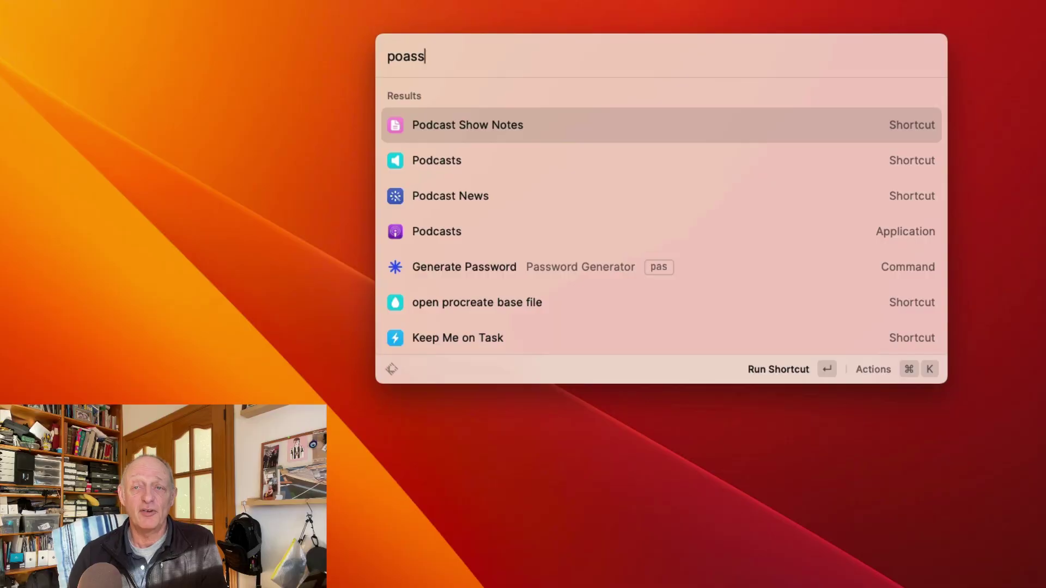
Search the Store for 'passw' and browse matches like Password Generator, Bitwarden Vault and 1Password.
key(BackSpace)
key(BackSpace)
key(BackSpace)
key(BackSpace)
text(ass)
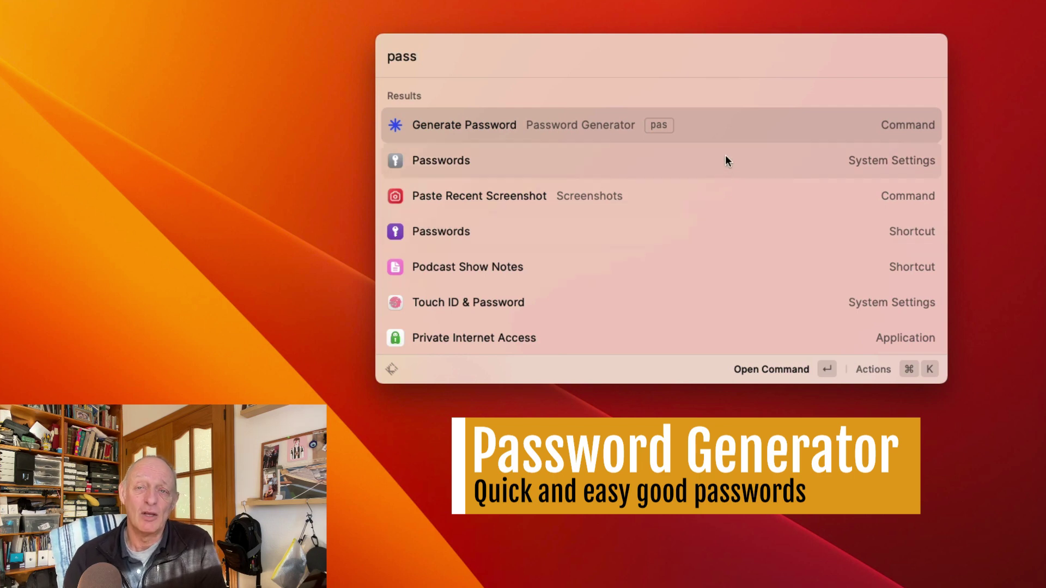
key(Return)
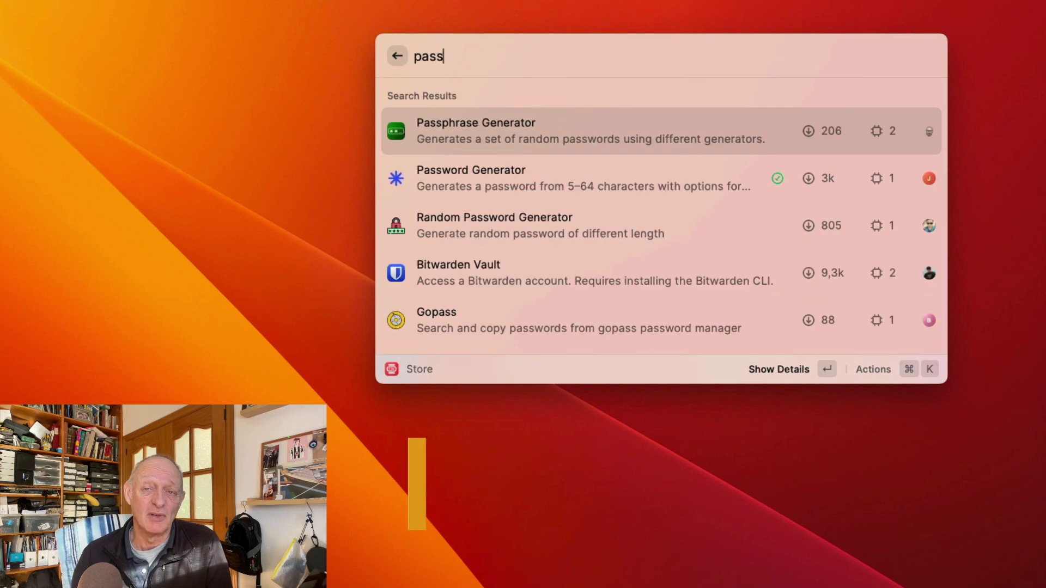
key(BackSpace)
key(BackSpace)
key(BackSpace)
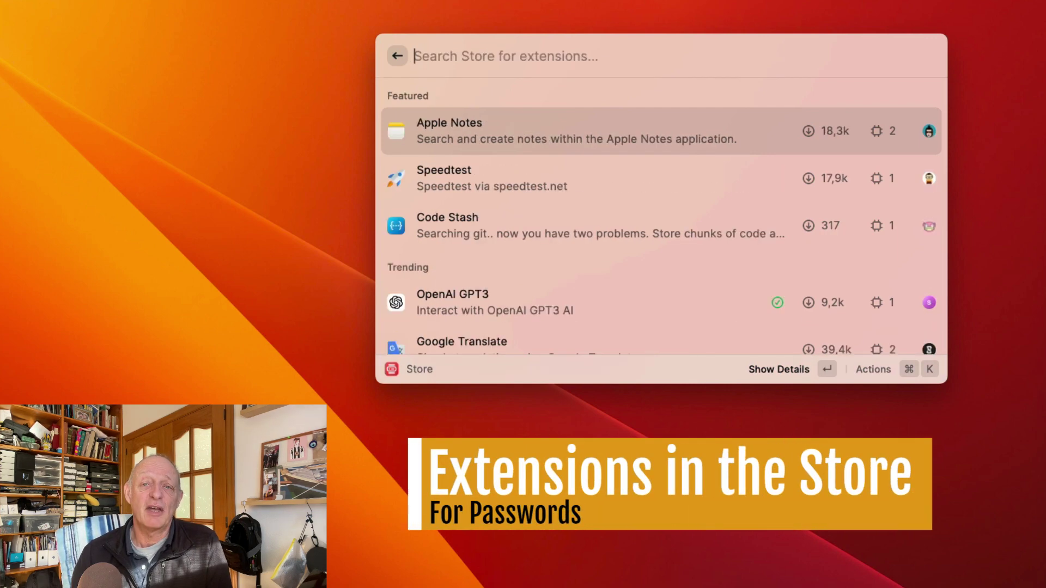
text(password)
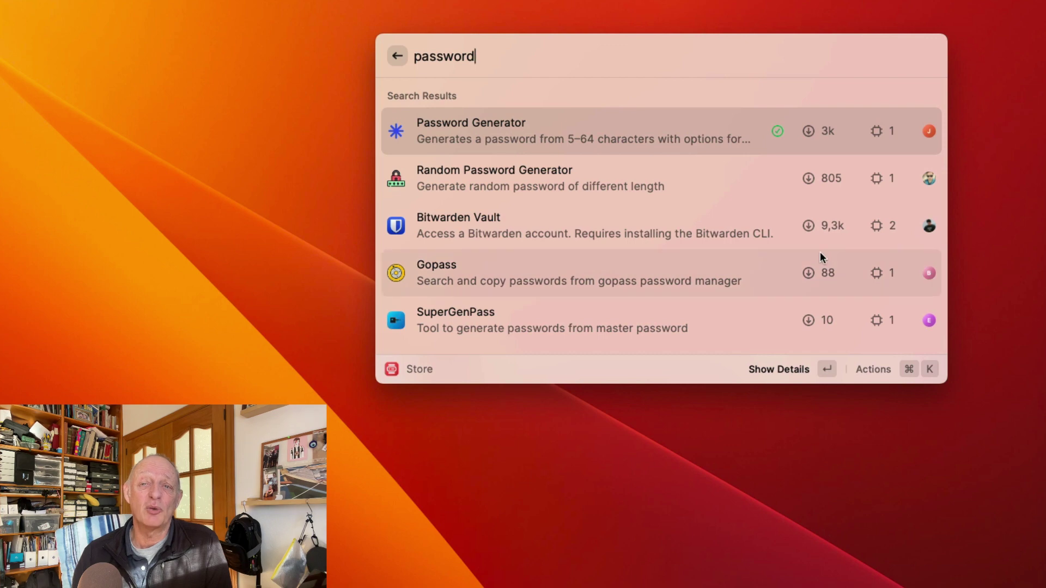
scroll(822, 257, down, 5)
scroll(820, 253, down, 2)
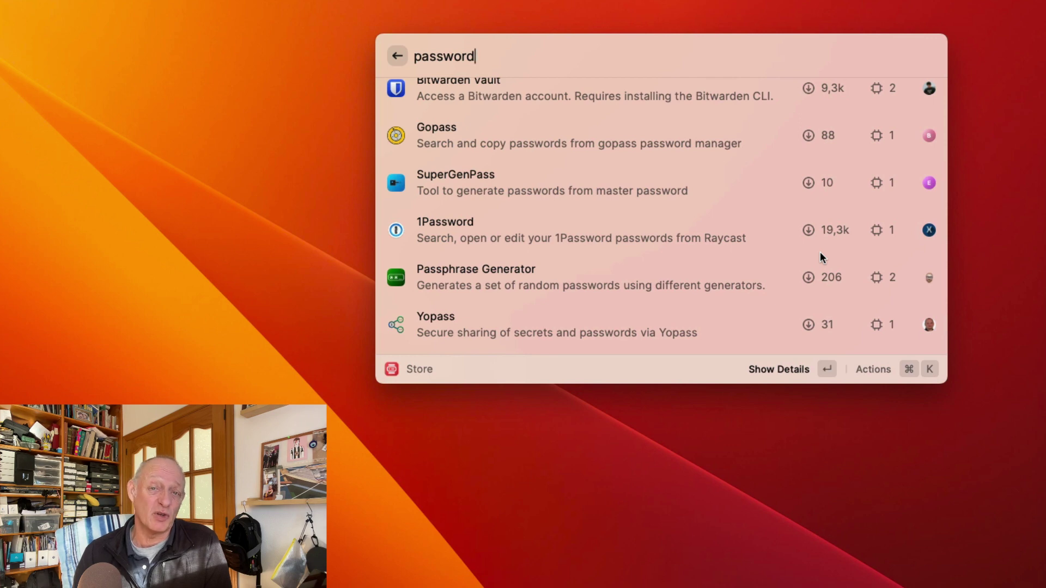
Leave the Store and run the Generate Password command found by searching 'pass'.
key(Escape)
key(Escape)
text(pass)
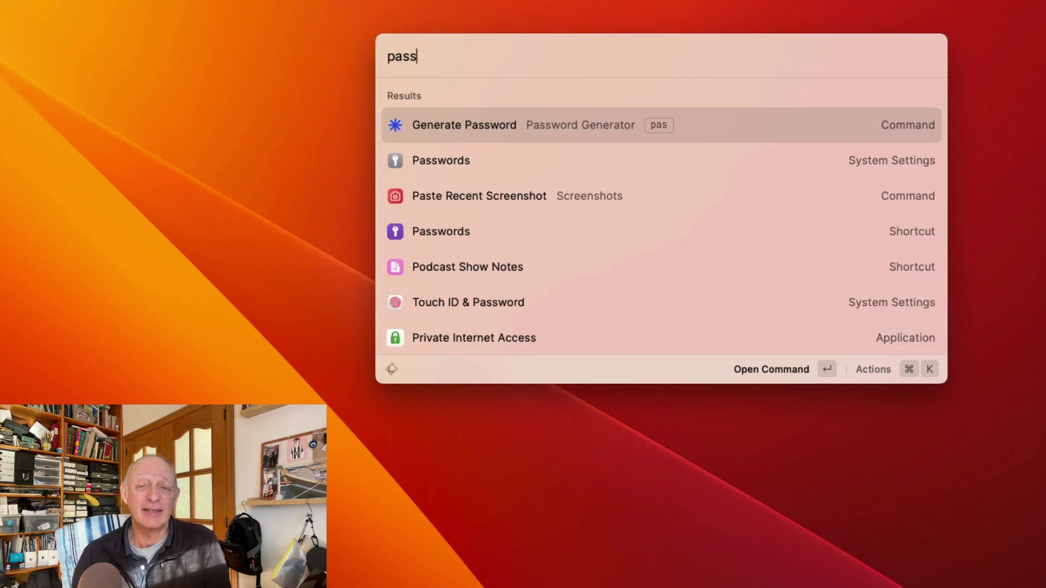
key(Return)
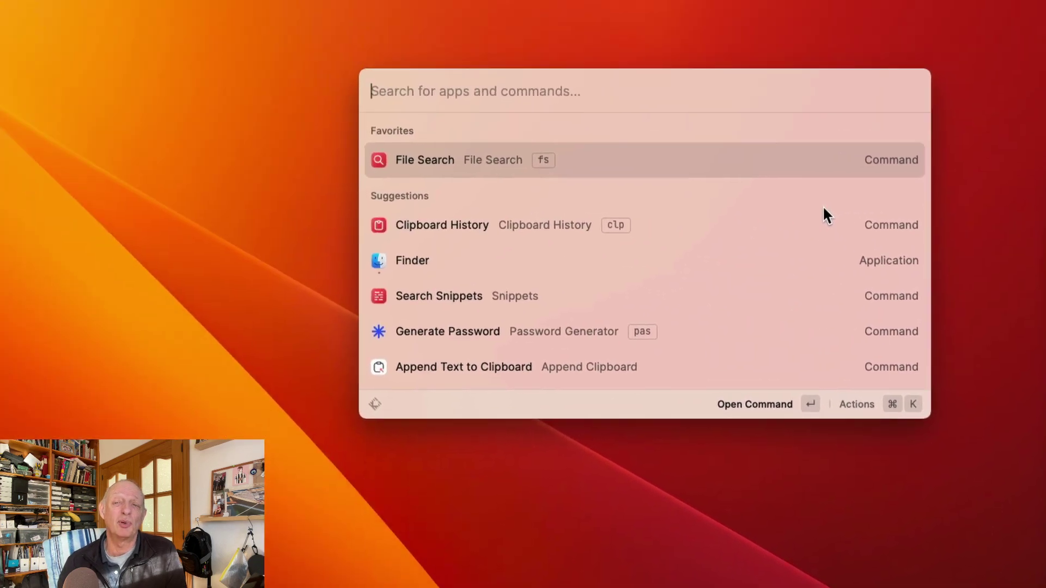
Search 'bunch', open Search Bunches, and preview the Screeny and Example bunch files.
text(bunch)
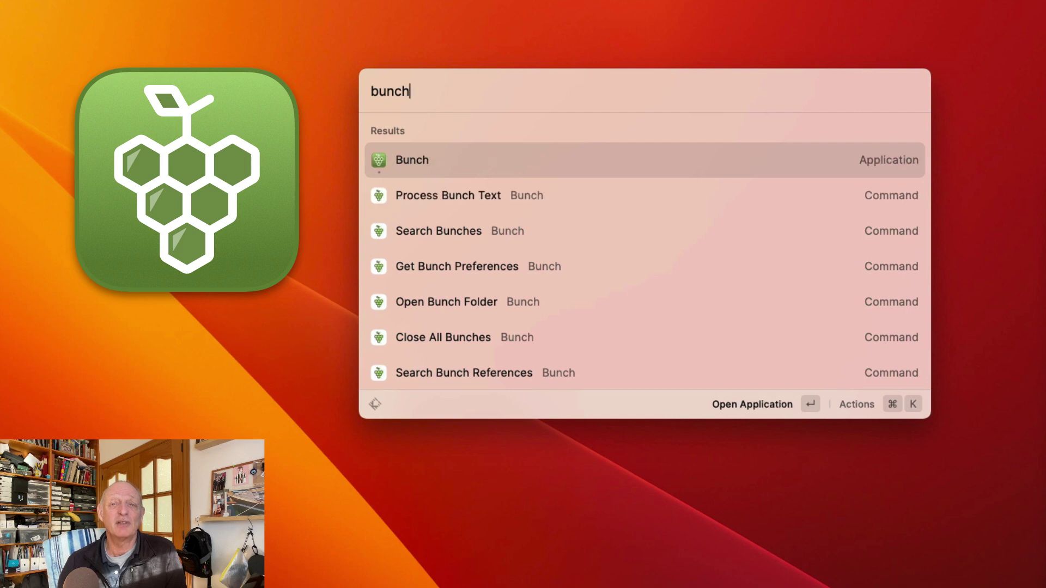
key(Down)
key(Down)
key(Return)
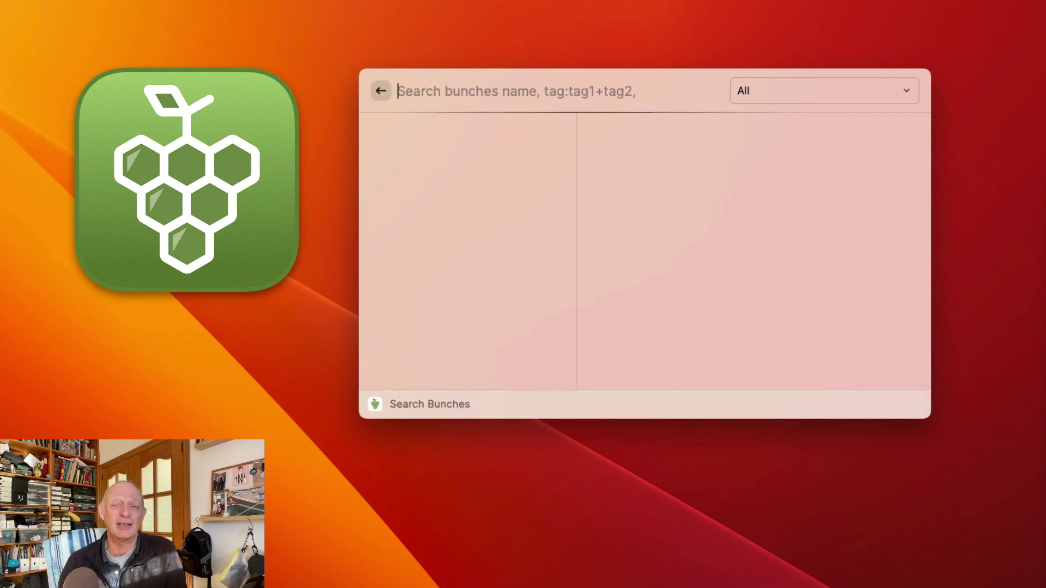
key(Down)
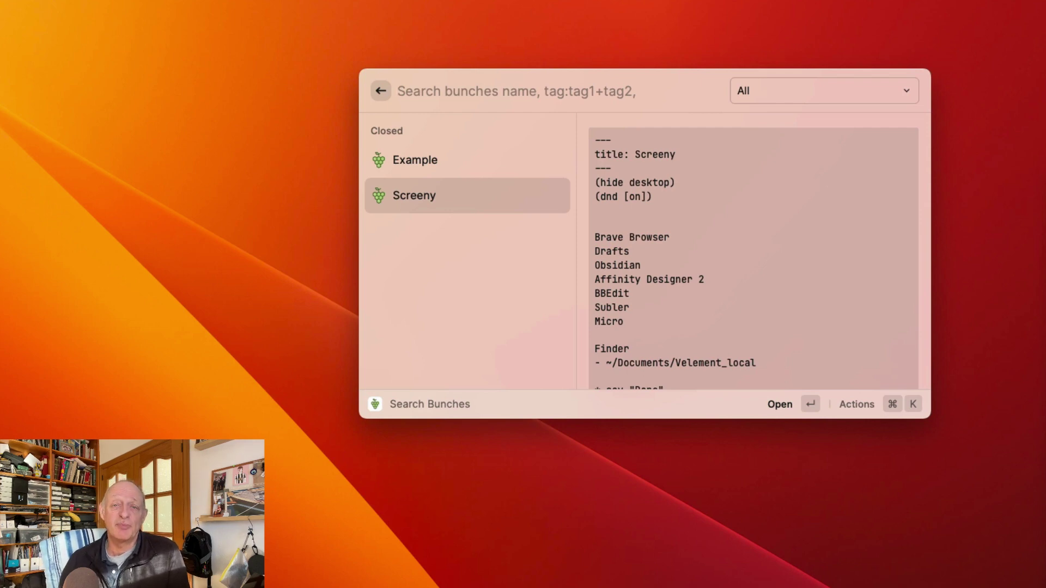
scroll(728, 196, down, 2)
scroll(731, 197, up, 2)
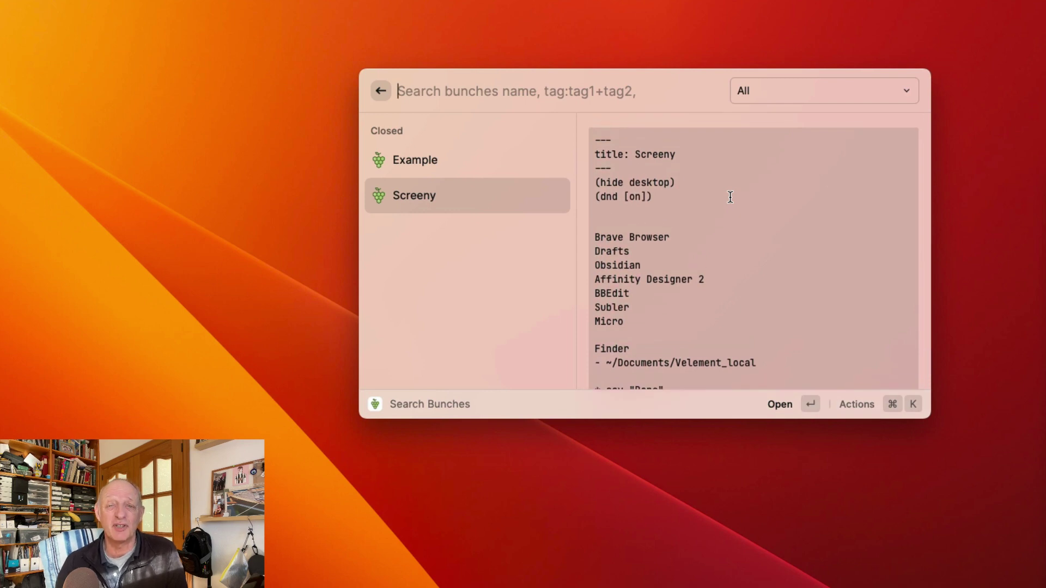
click(447, 156)
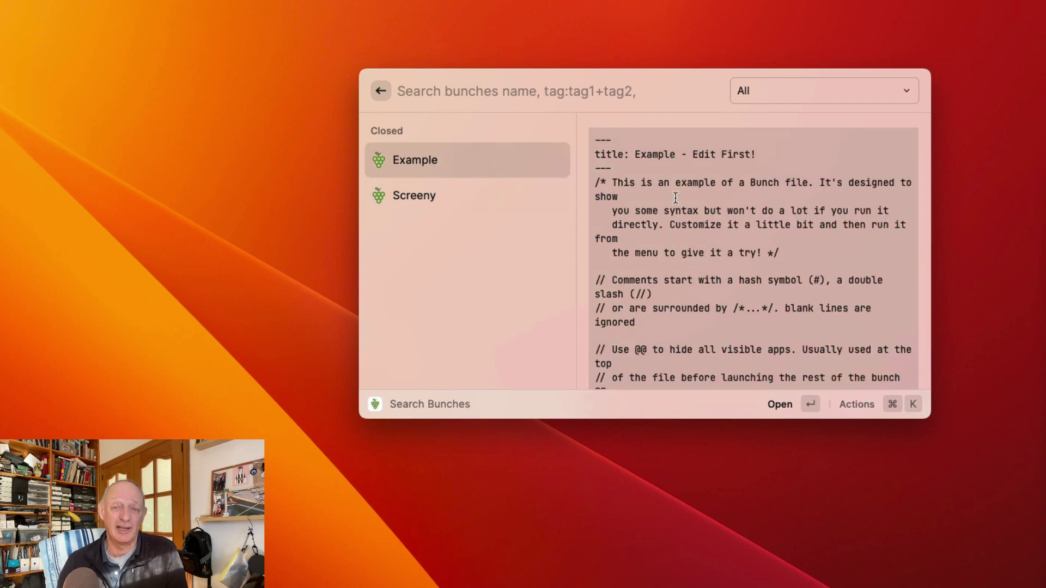
scroll(676, 197, down, 5)
scroll(676, 198, down, 15)
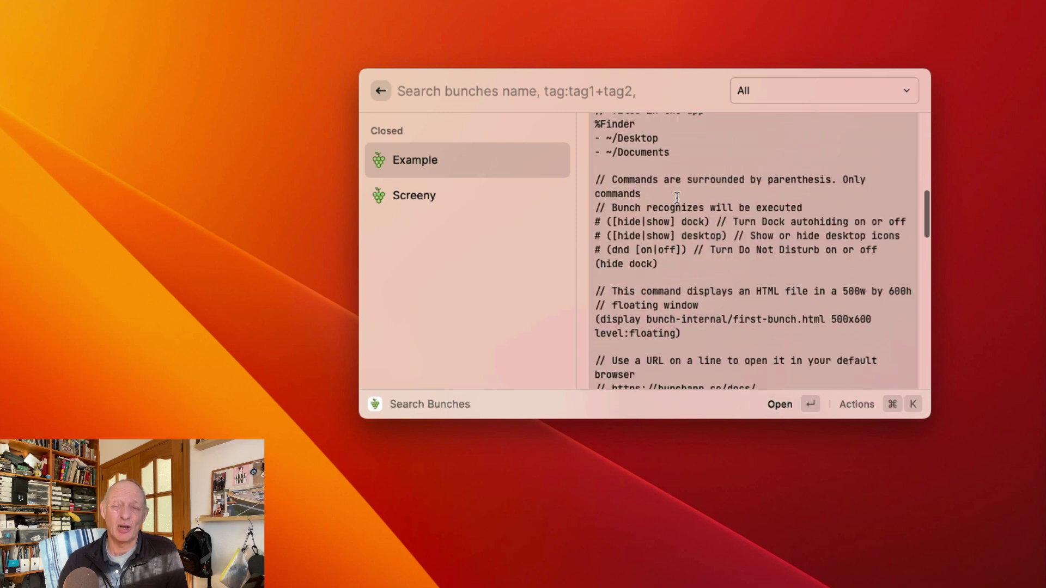
scroll(677, 198, down, 9)
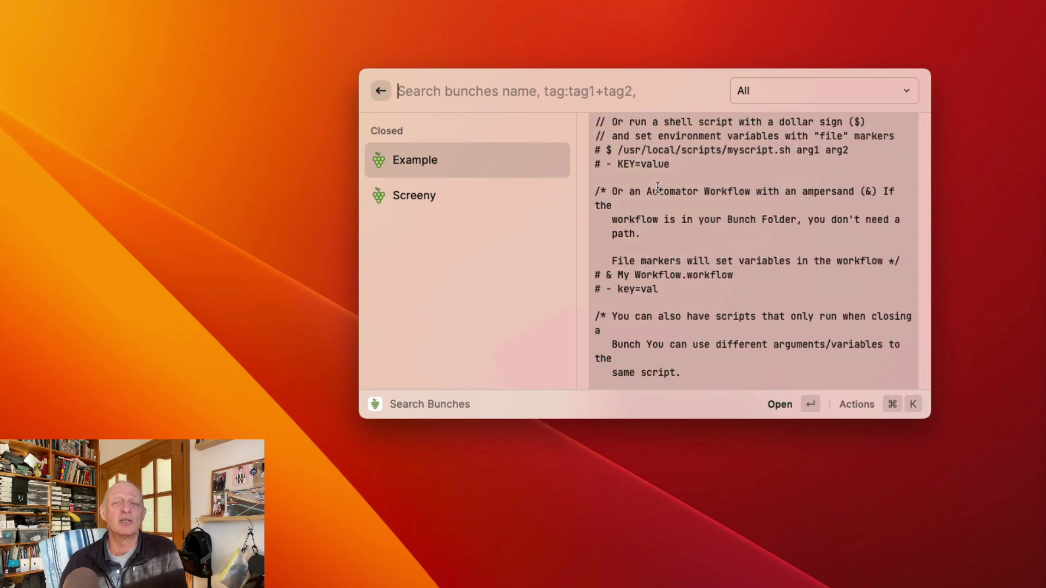
Return to the bunch results and step through the remaining Bunch commands.
key(Escape)
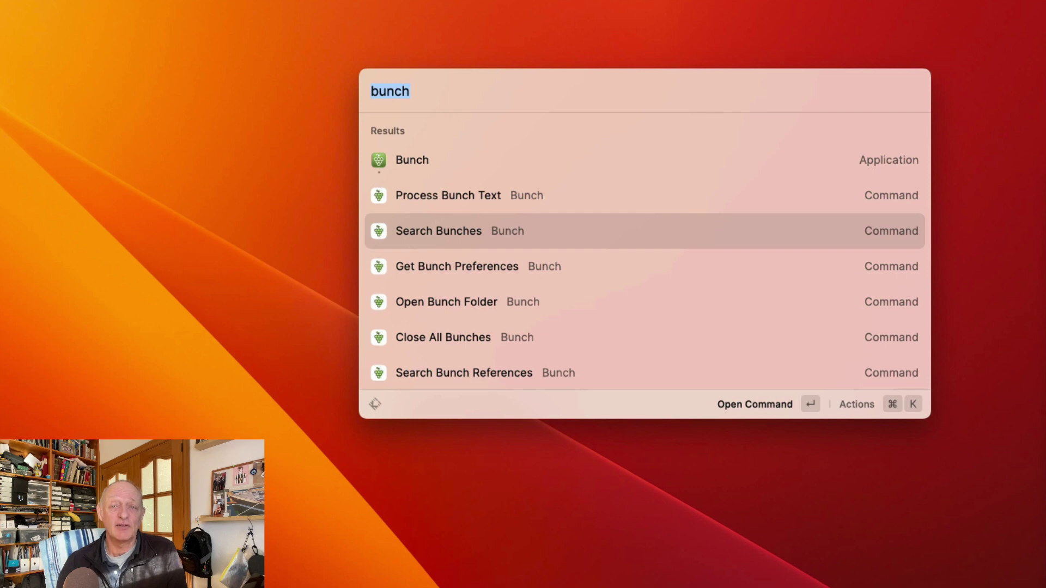
key(Down)
key(Down)
key(Down)
key(Down)
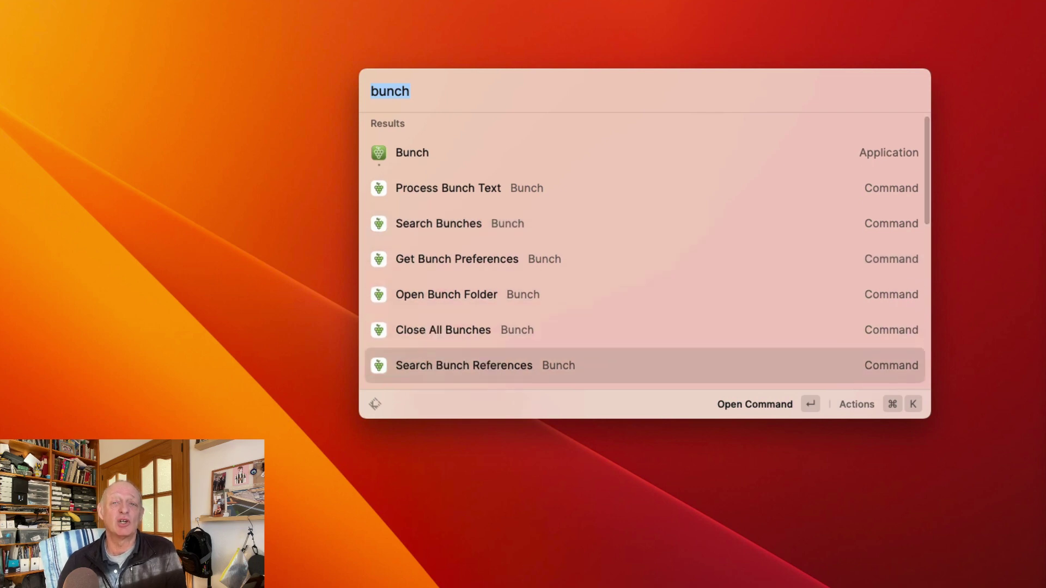
key(Down)
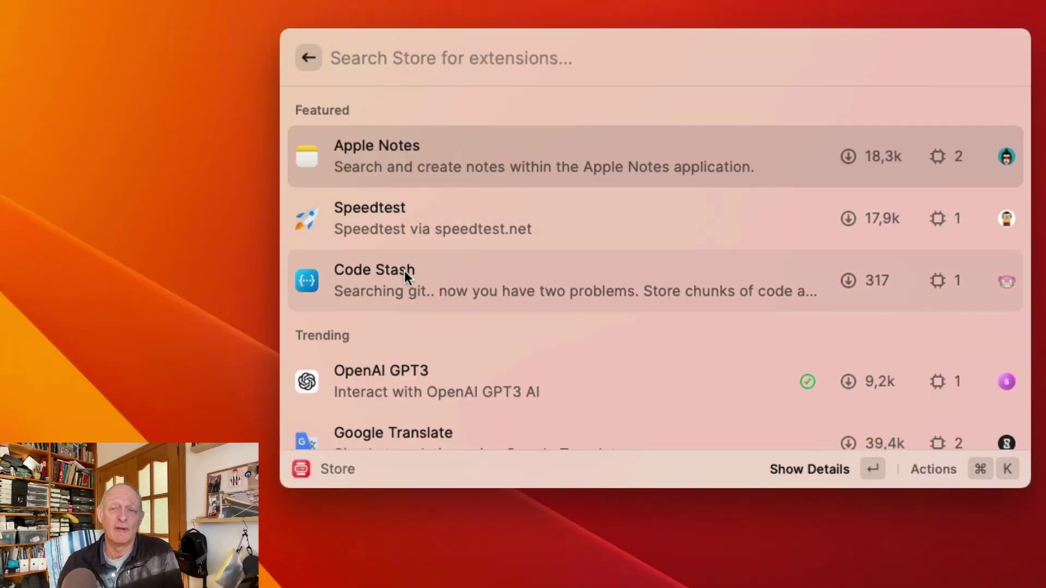
scroll(430, 348, down, 3)
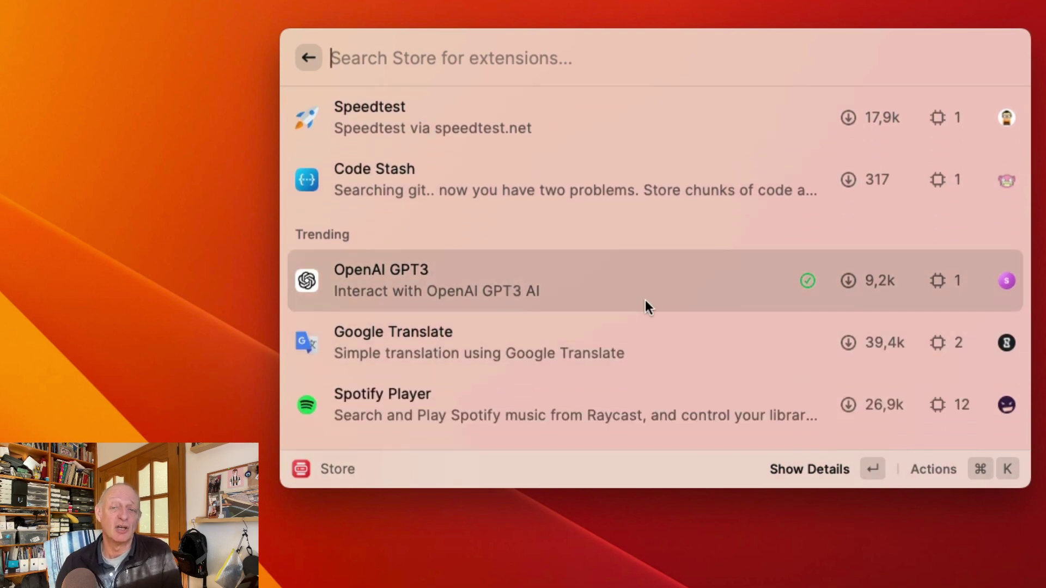
click(603, 289)
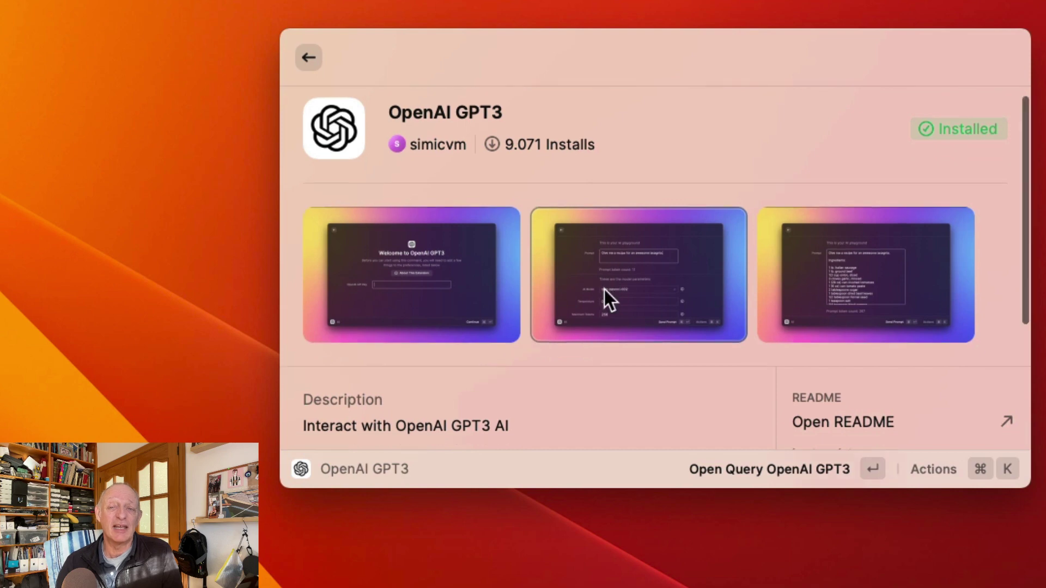
scroll(604, 289, down, 2)
scroll(605, 290, down, 4)
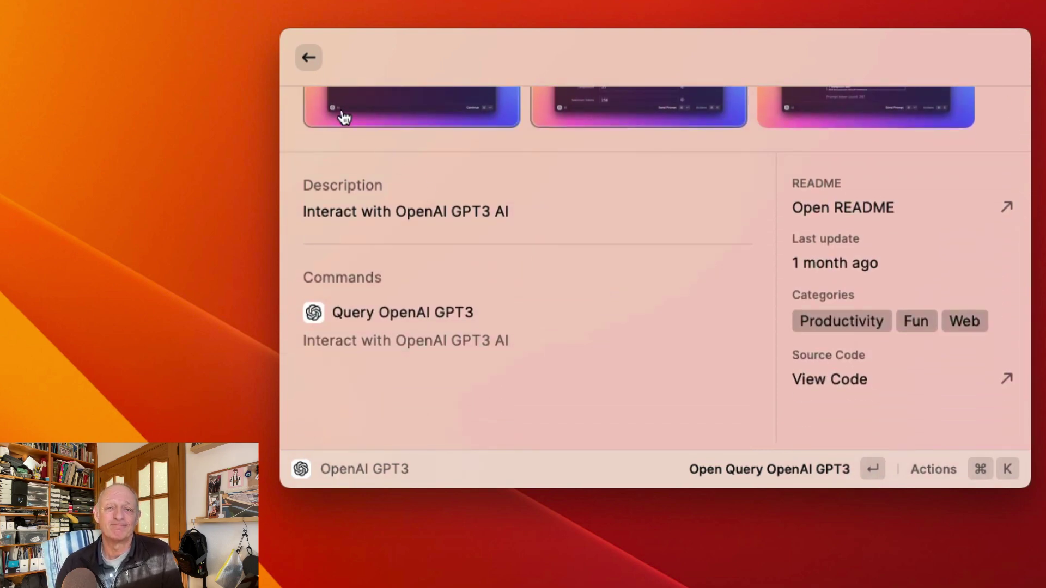
click(315, 66)
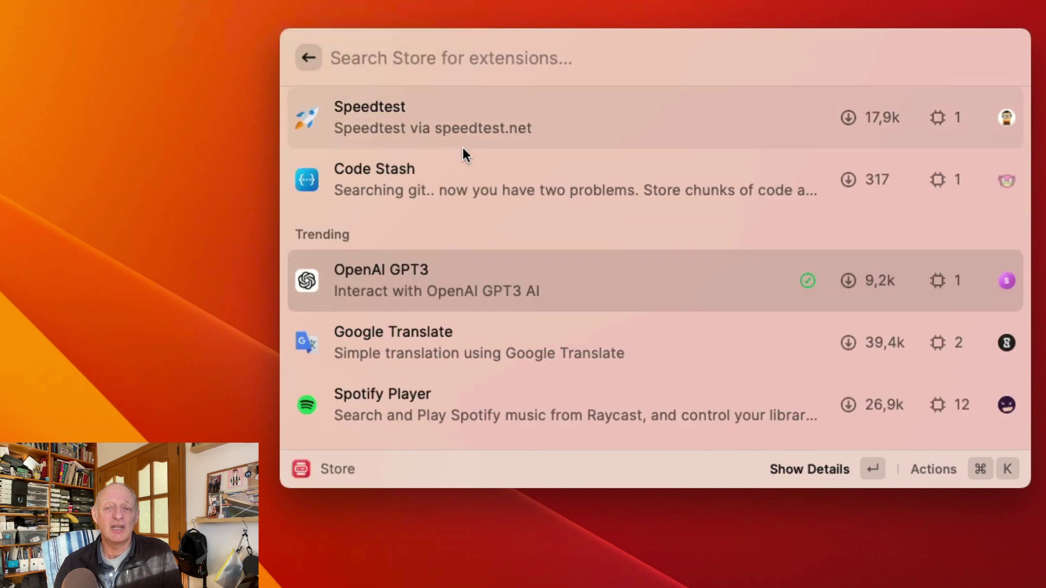
scroll(472, 146, up, 2)
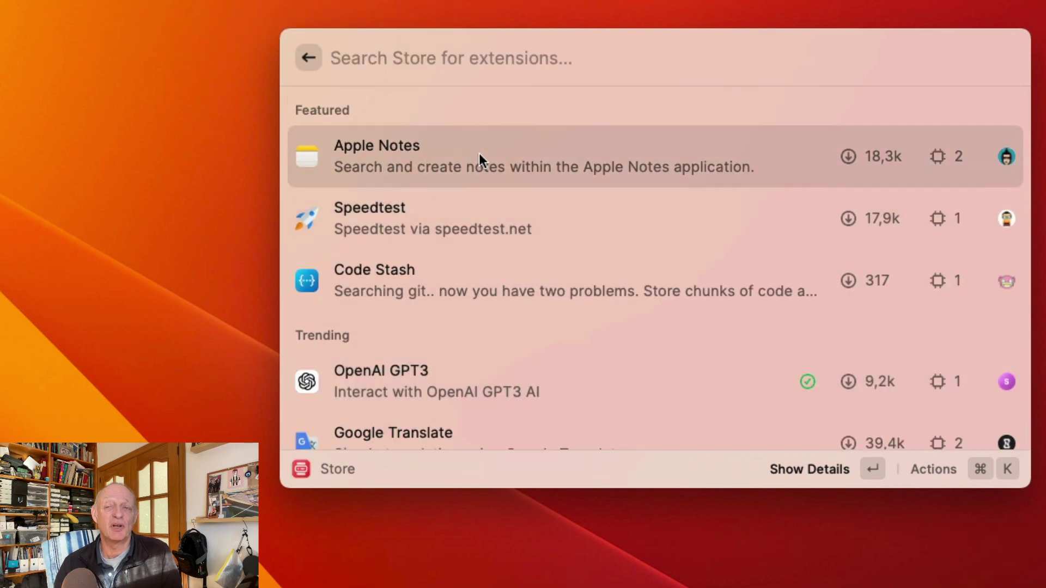
click(525, 167)
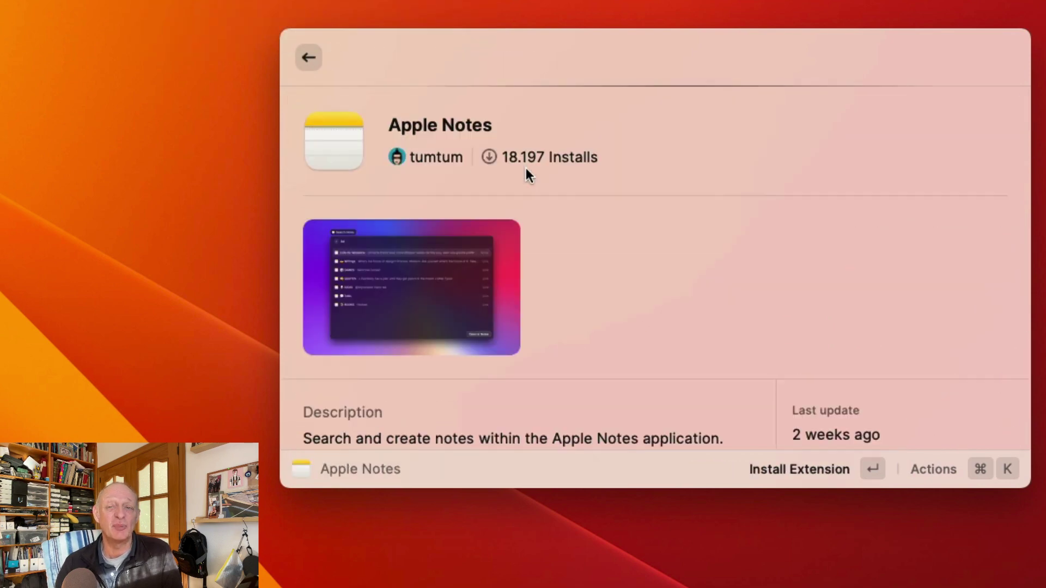
scroll(529, 169, down, 2)
scroll(530, 169, down, 3)
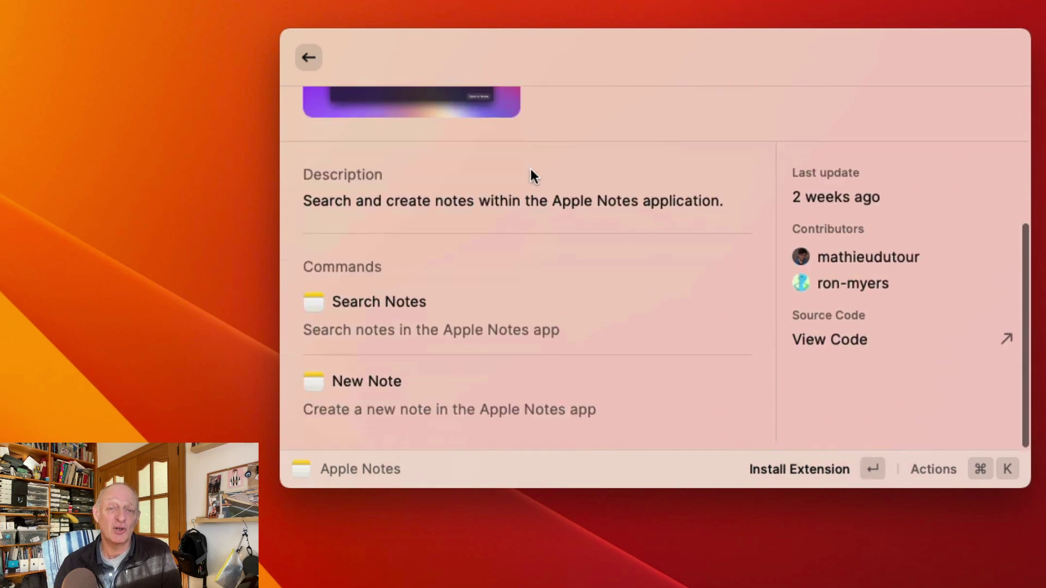
scroll(531, 169, up, 4)
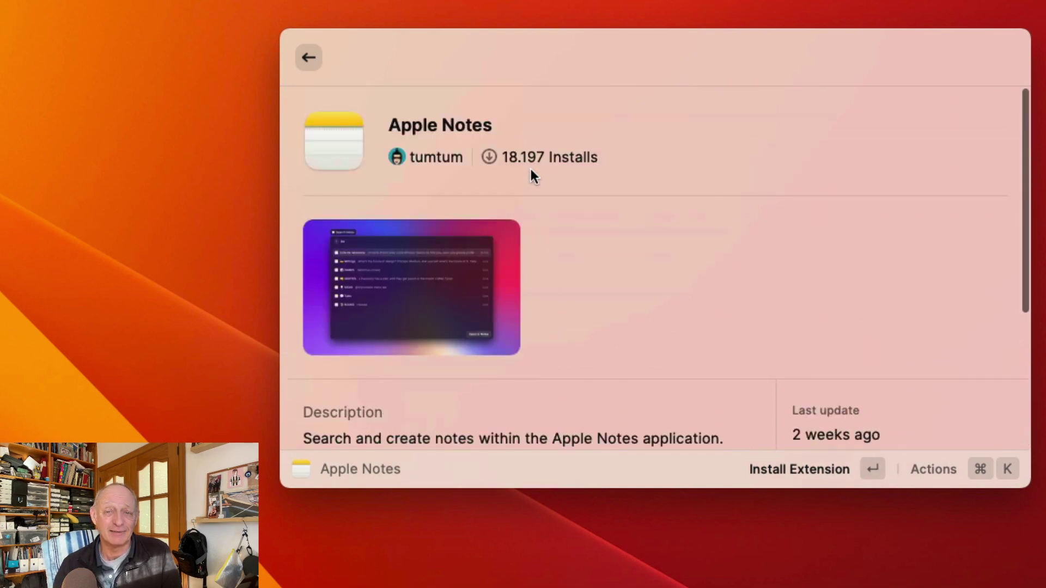
click(312, 64)
scroll(507, 248, down, 3)
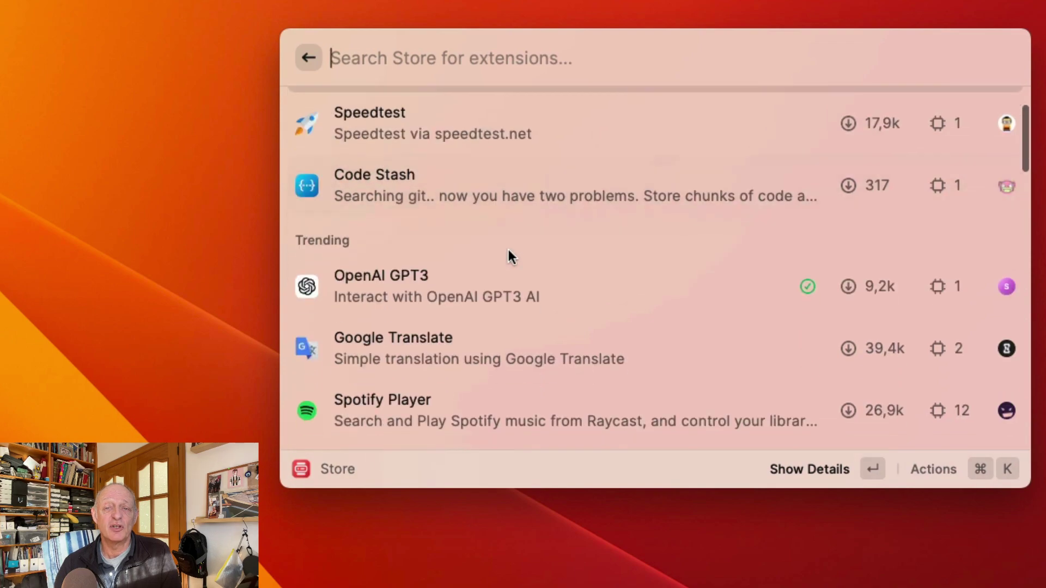
scroll(508, 250, down, 5)
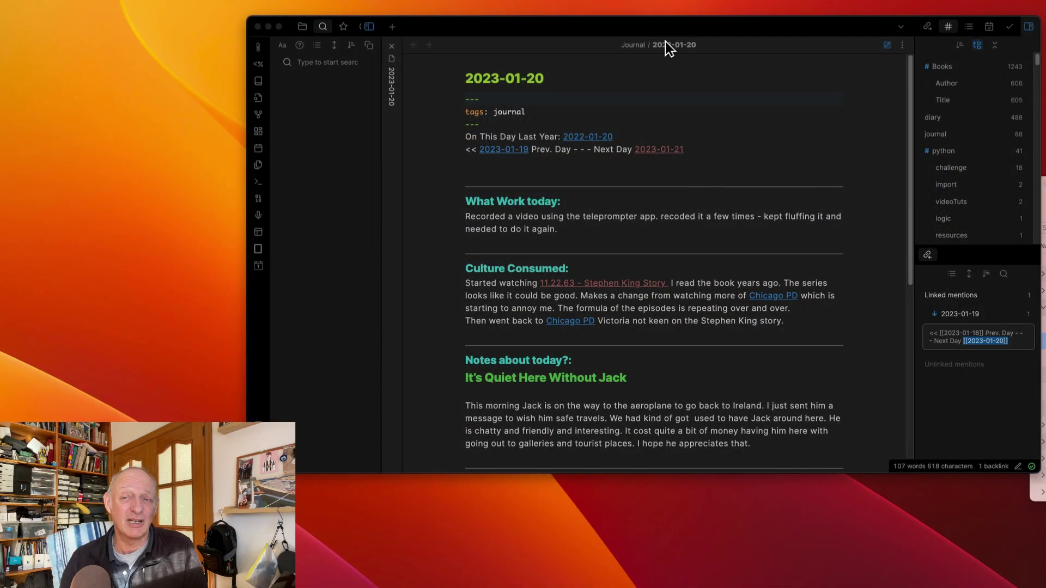
In Obsidian's command palette, fuzzy-search 'movie' and move through matches like QuickAdd: add movie.
click(657, 23)
key(super+p)
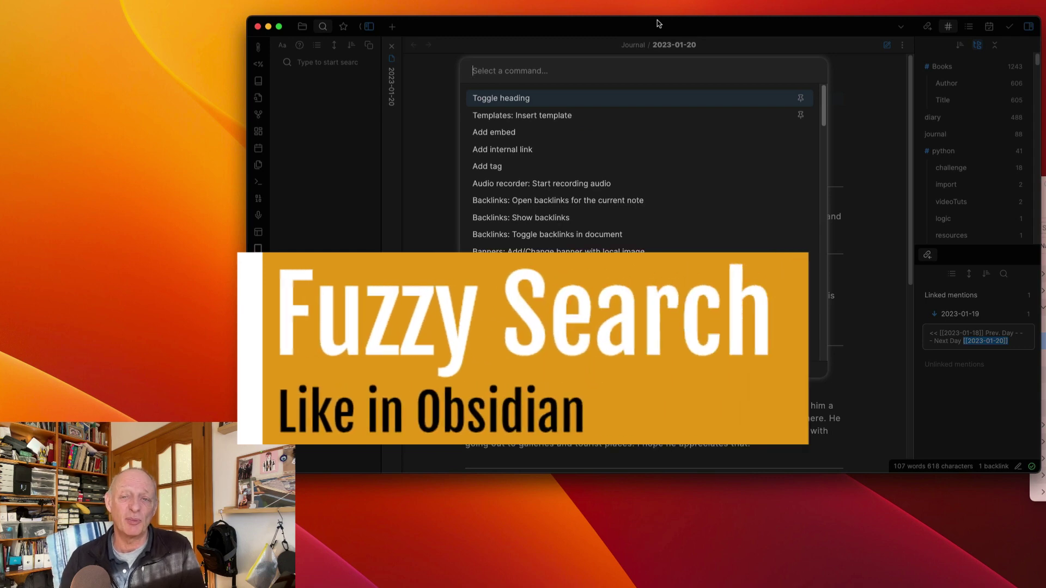
text(movie)
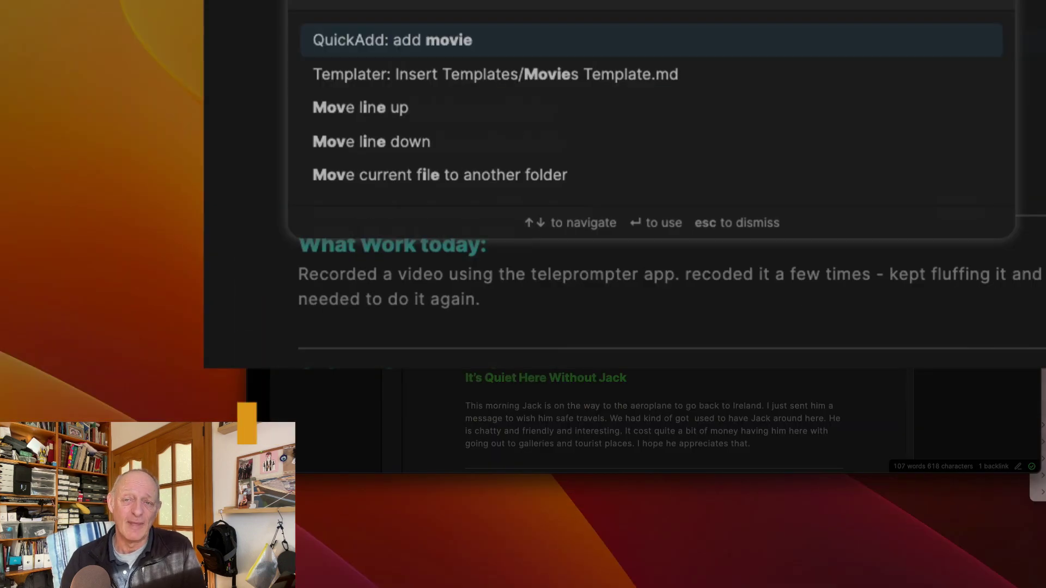
key(Down)
key(Down)
key(Down)
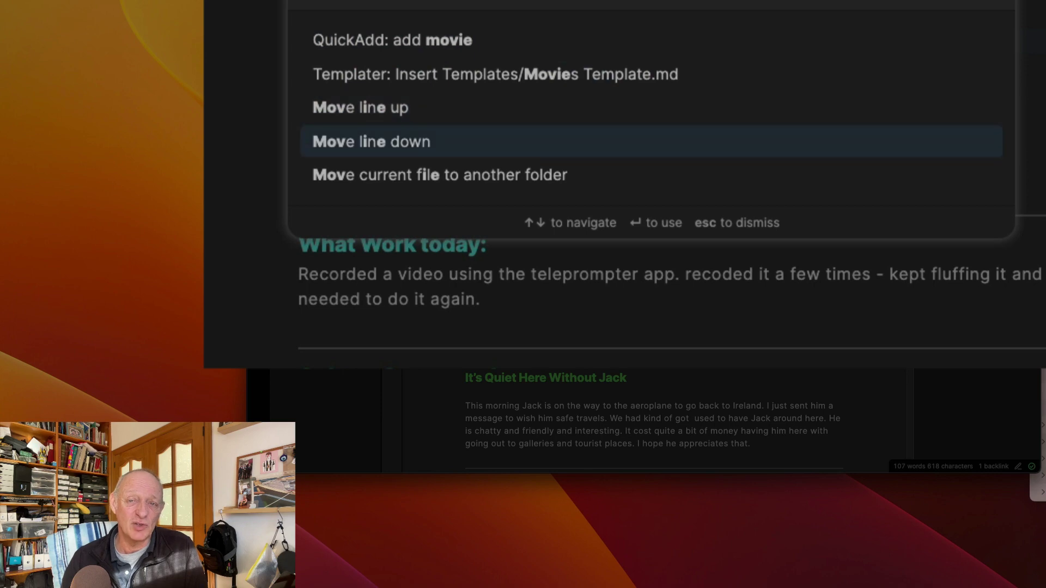
key(Up)
key(Up)
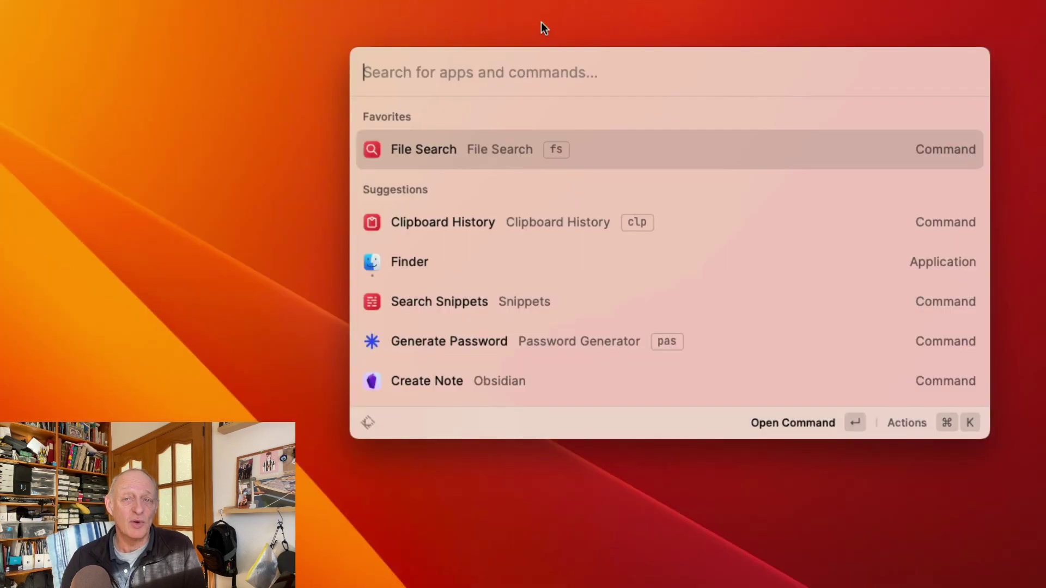
Select the Authy Search Token command and choose Configure Command from its Cmd-K actions.
key(Down)
key(Down)
key(Down)
key(Down)
key(Down)
key(Down)
key(Down)
key(Down)
key(Down)
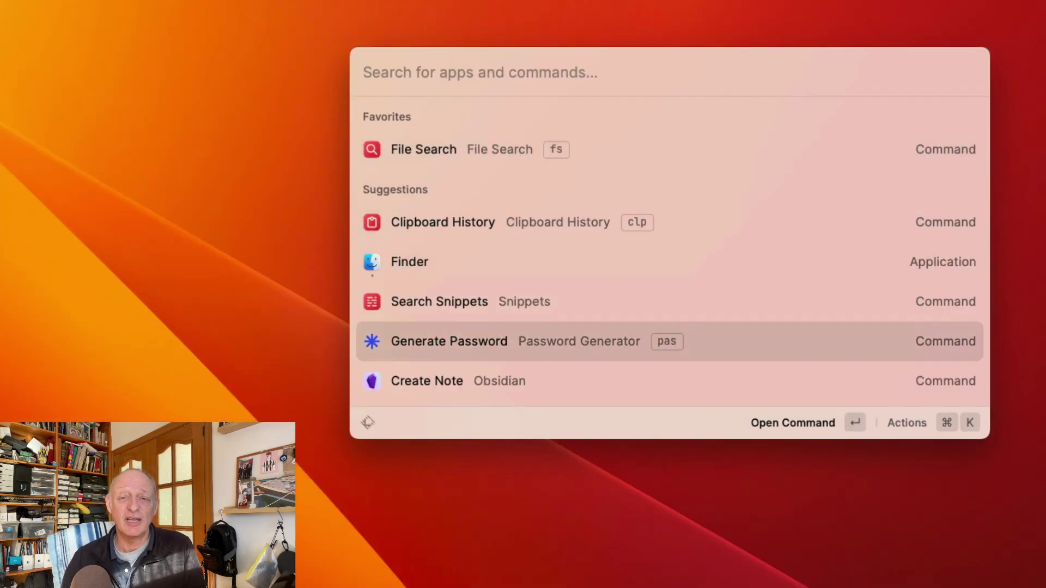
key(Down)
key(Down)
key(Down)
key(Down)
key(Down)
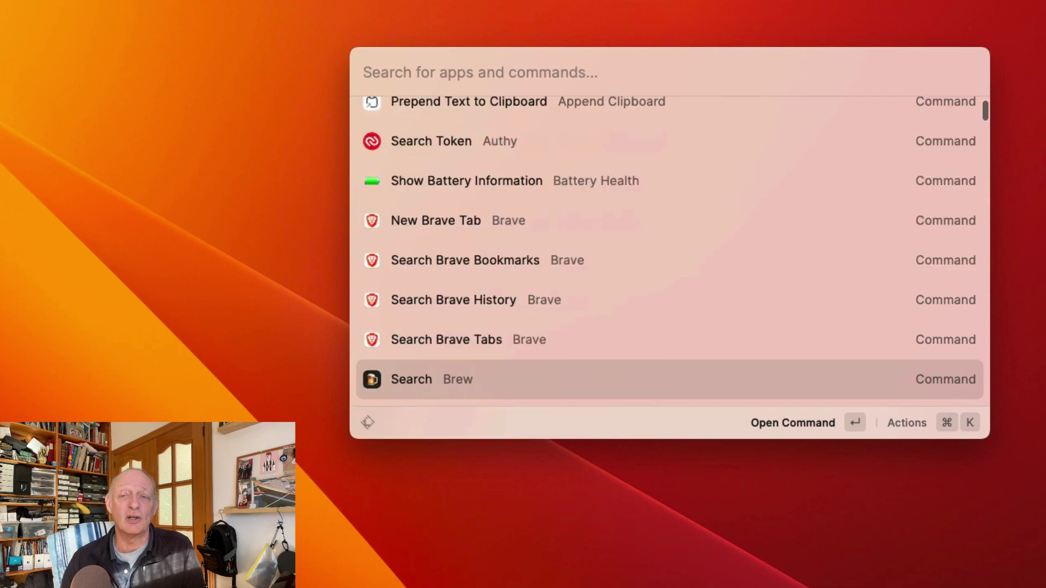
key(Up)
key(Up)
key(Up)
key(Up)
key(Up)
key(Up)
key(Up)
key(Up)
key(Down)
key(Down)
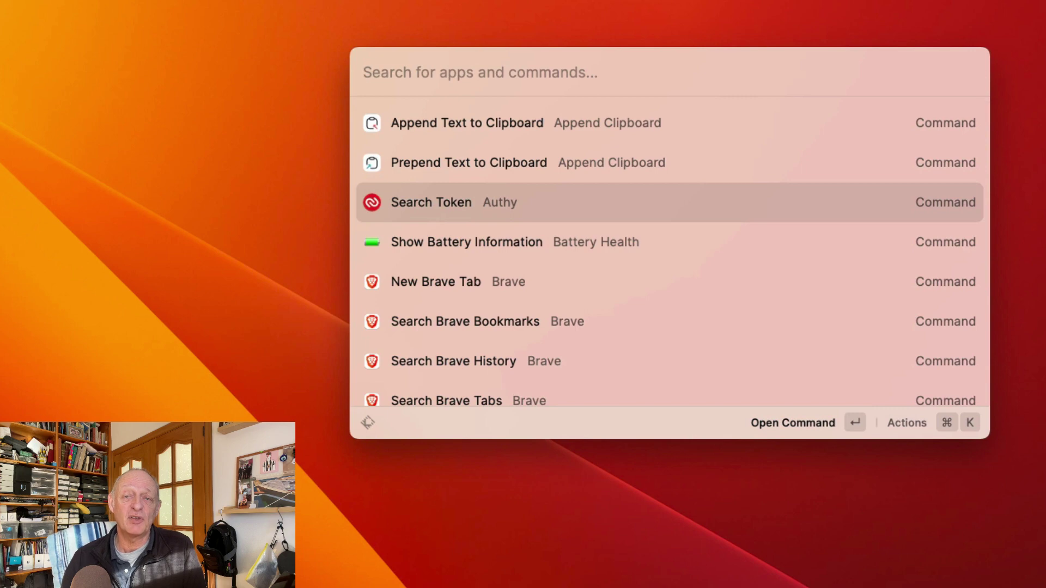
key(super+k)
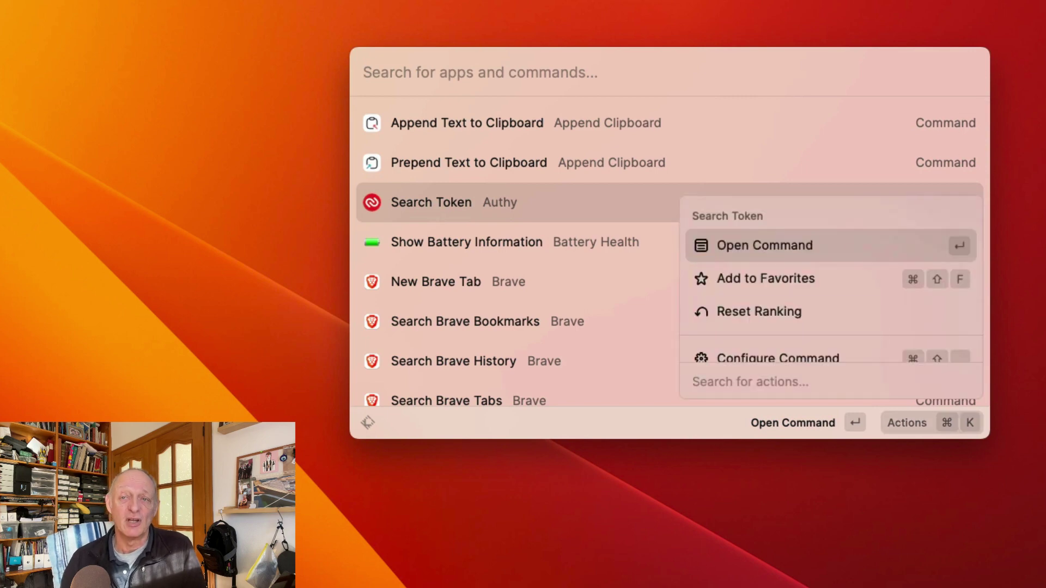
key(Down)
key(Down)
key(Down)
key(Return)
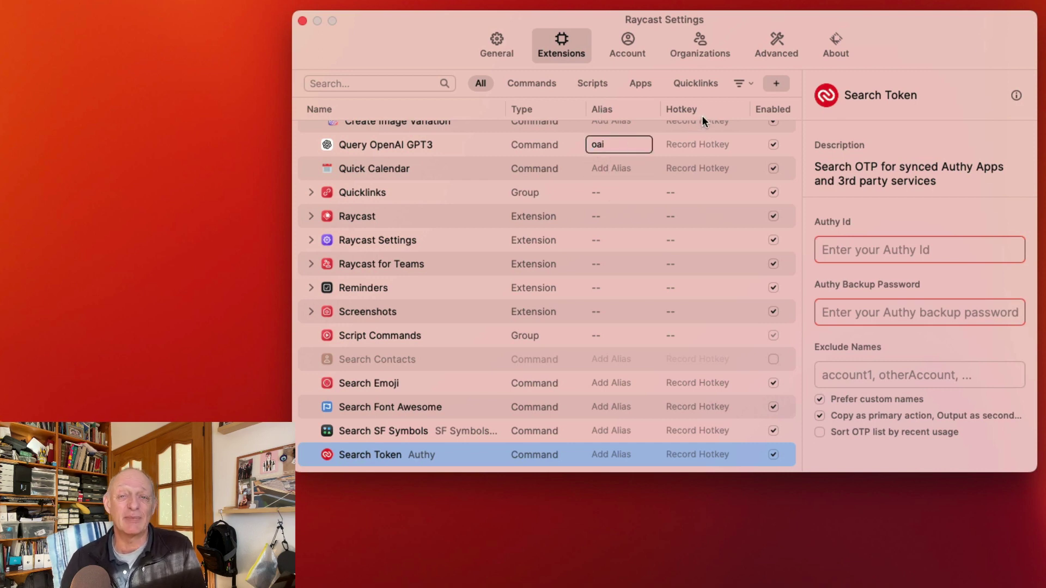
Start then cancel a hotkey recording for Query OpenAI GPT3, and summon the launcher with Alt-Space.
click(705, 145)
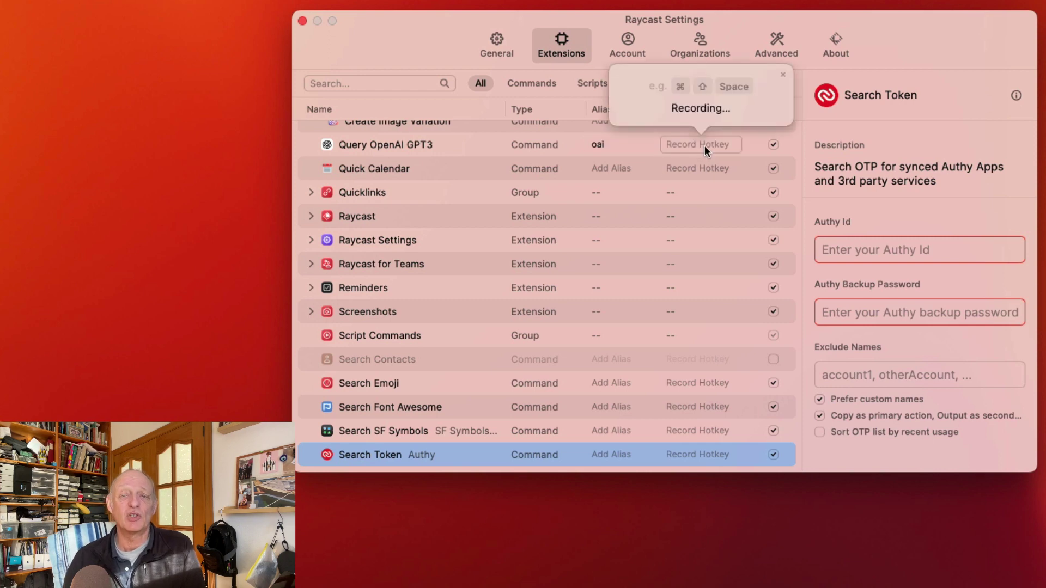
click(649, 143)
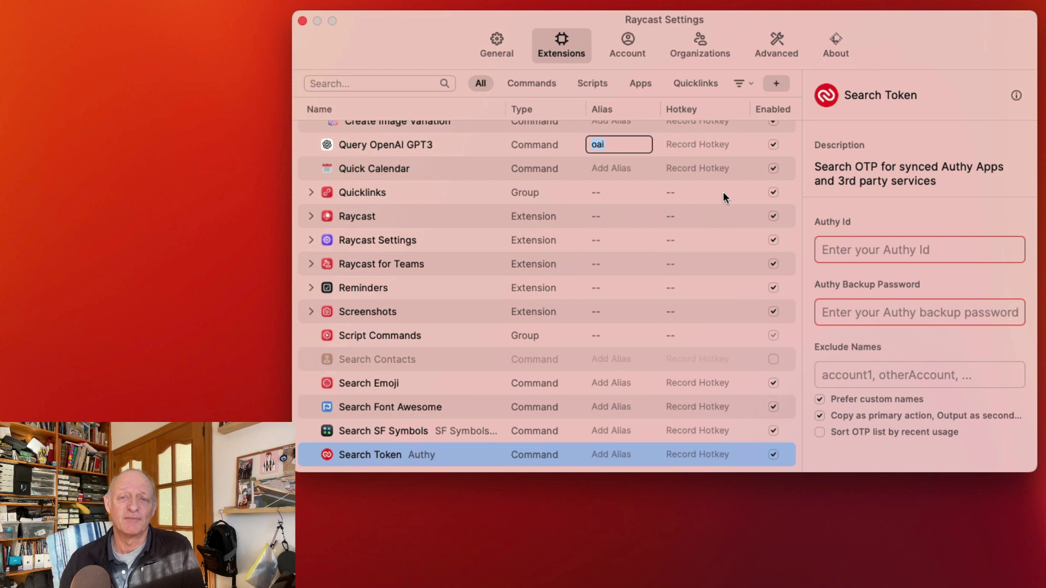
key(alt+space)
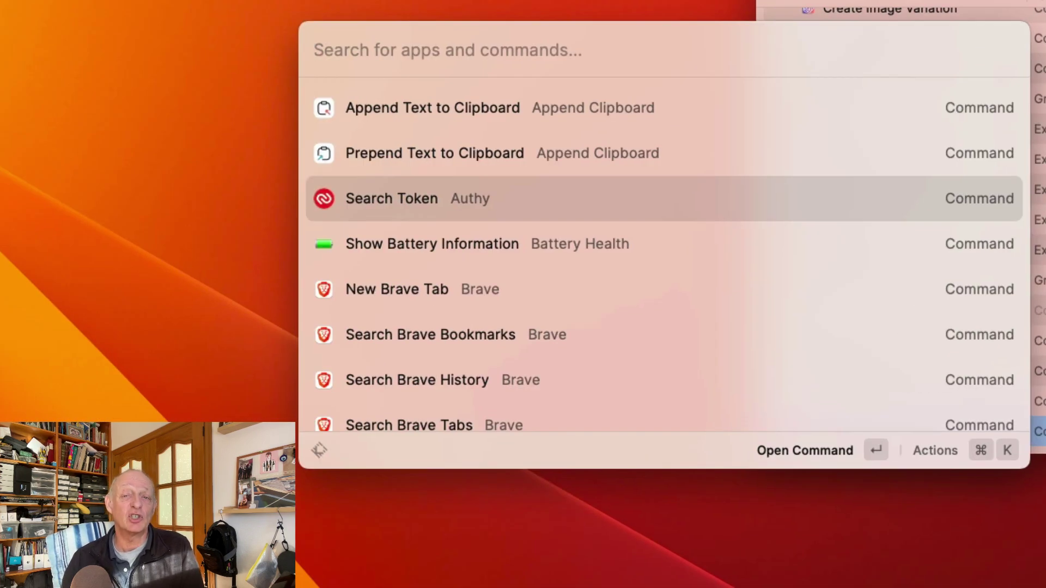
Search for 'voice' and browse down to the Voice Memos and Record voice memo results.
text(voice)
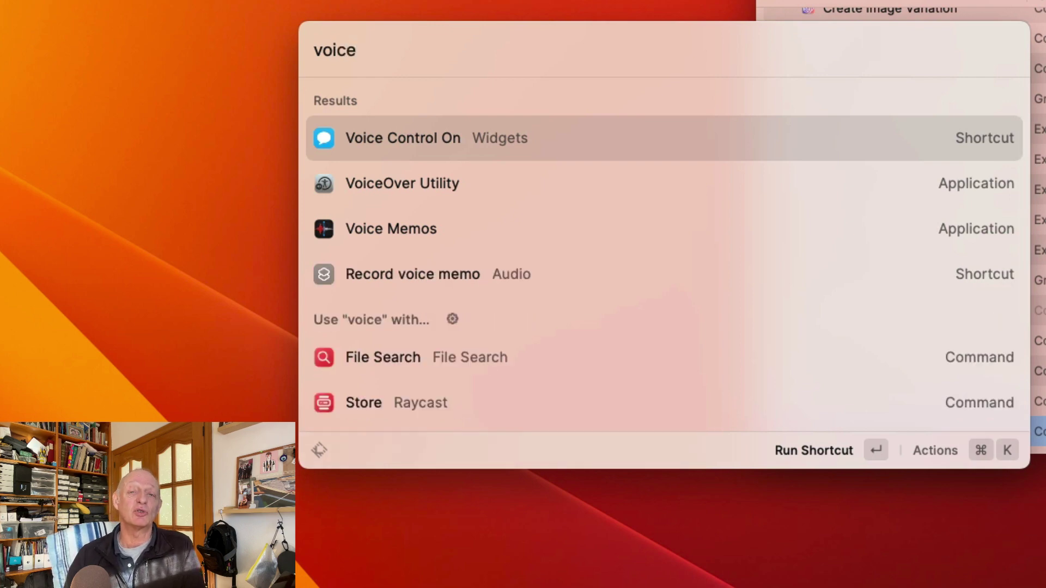
key(Down)
key(Down)
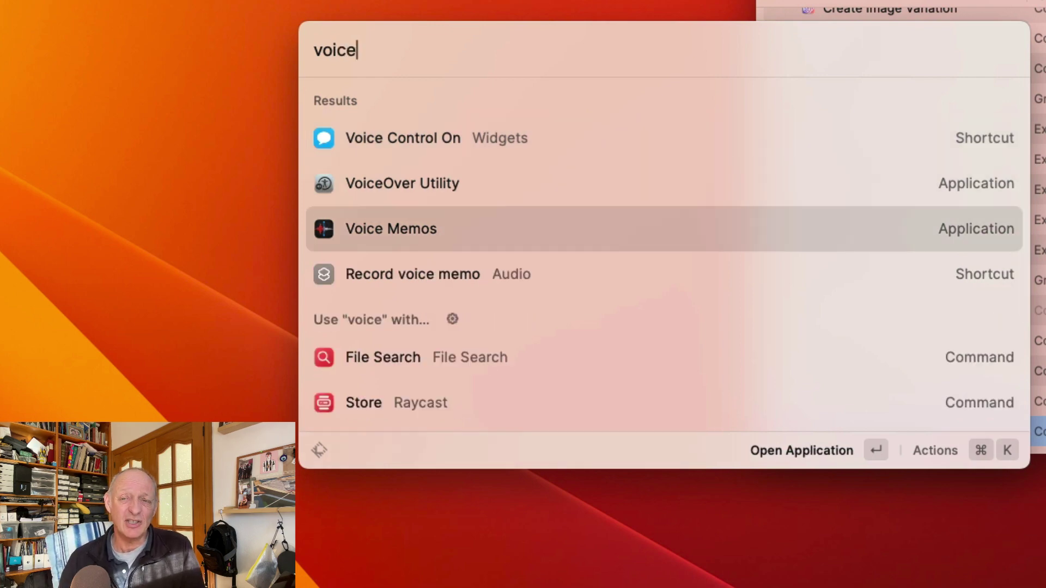
key(Down)
key(Down)
key(Down)
key(Down)
key(Down)
key(Down)
key(Down)
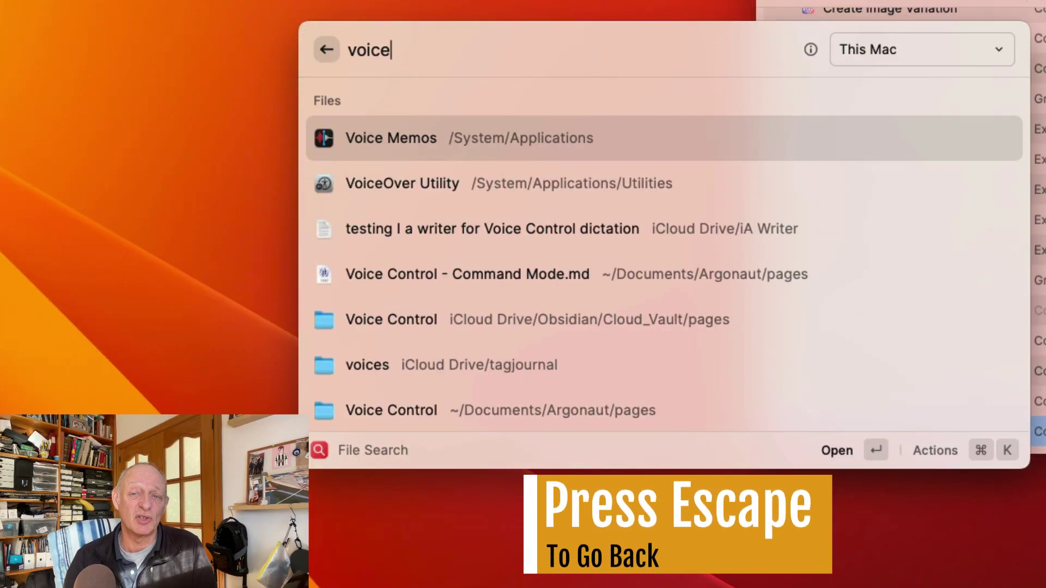
Leave the 'voice' file search, browse the Obsidian commands for 'obsi', then search 'snipp'.
key(BackSpace)
key(BackSpace)
key(BackSpace)
key(BackSpace)
key(BackSpace)
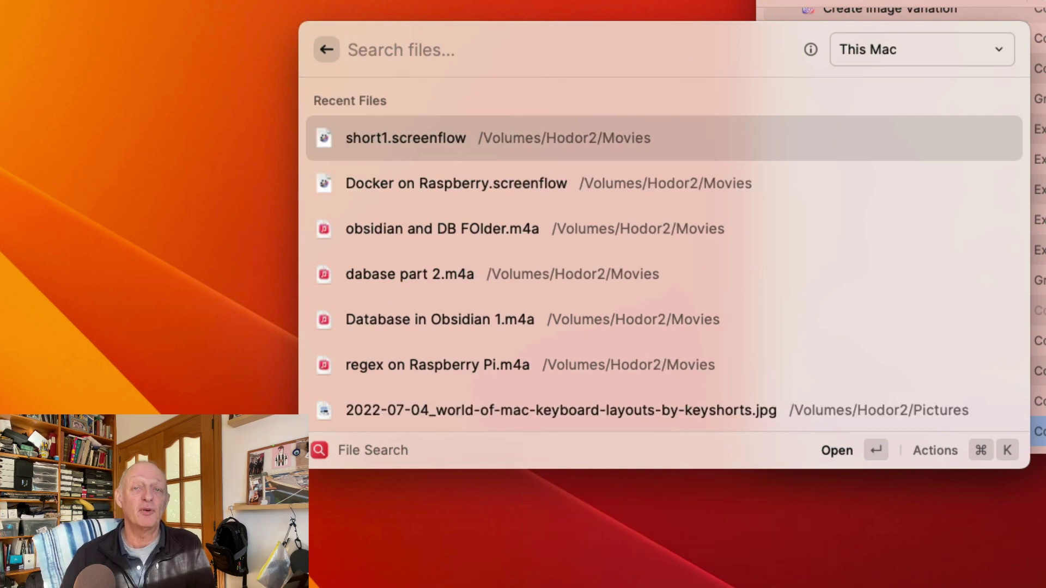
key(Escape)
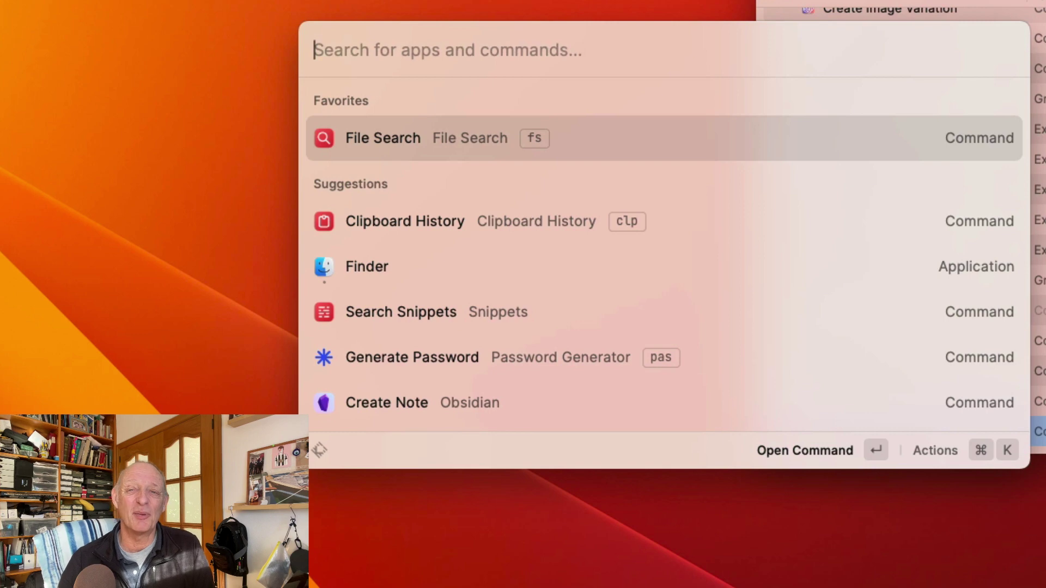
text(obsi)
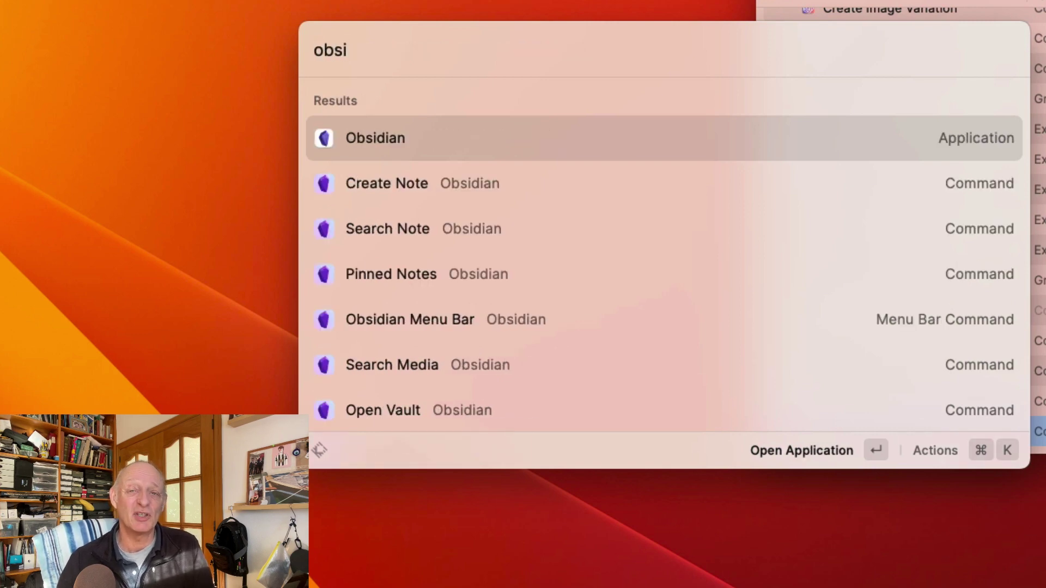
key(Down)
key(Down)
key(Down)
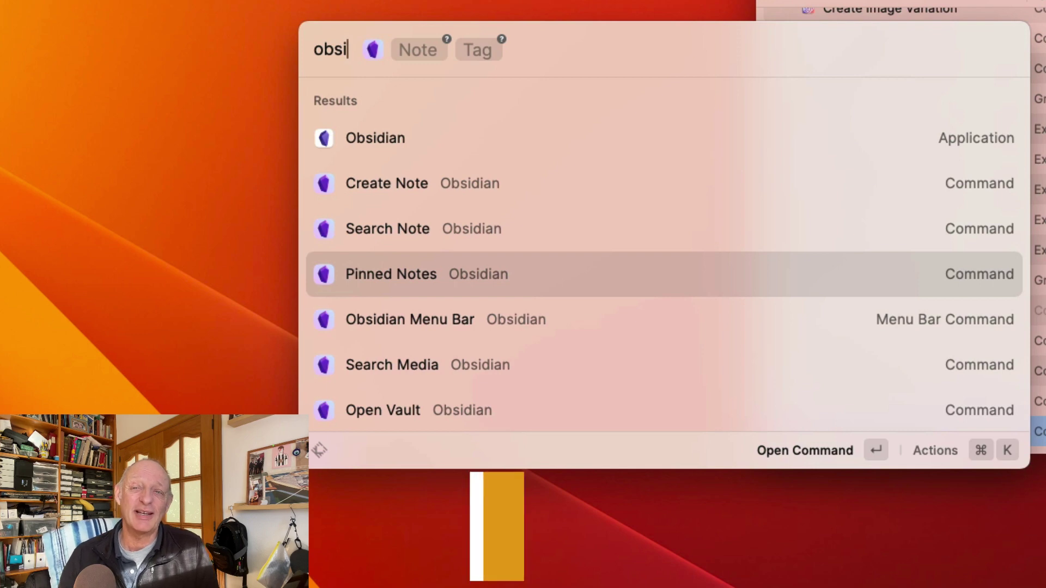
key(BackSpace)
key(BackSpace)
key(BackSpace)
key(BackSpace)
text(snipp)
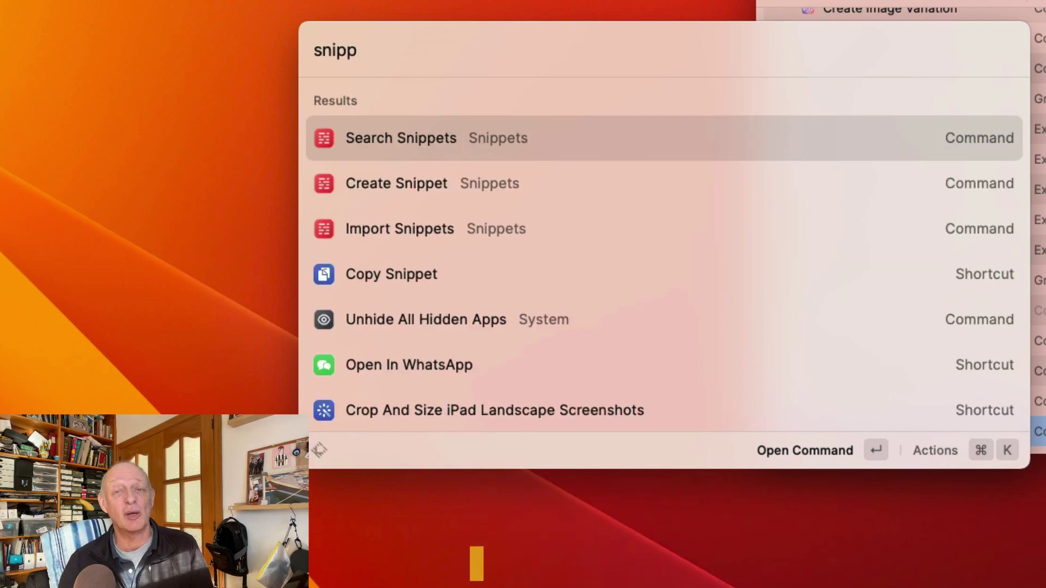
key(Return)
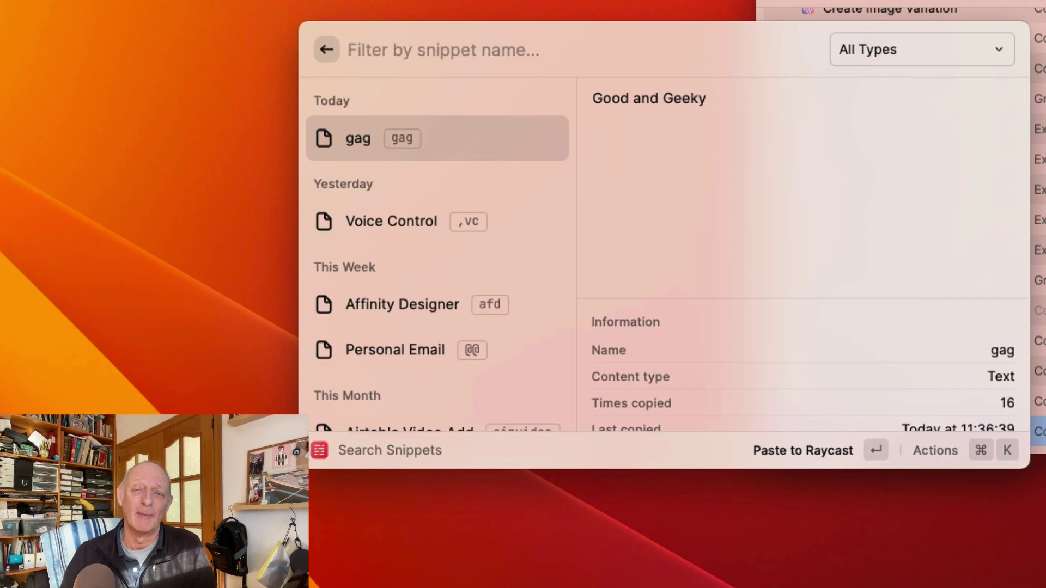
click(438, 221)
click(438, 304)
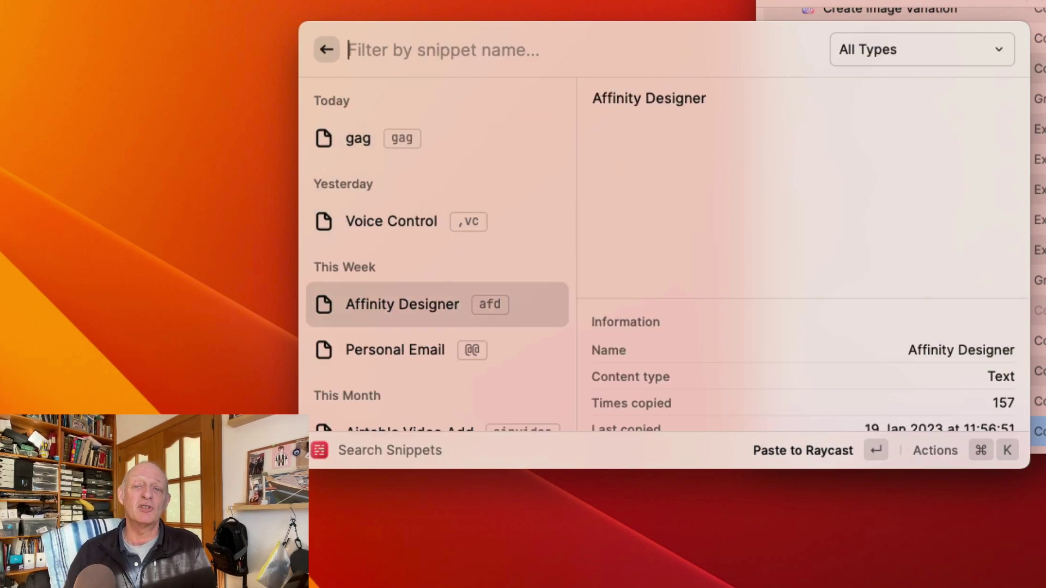
click(437, 350)
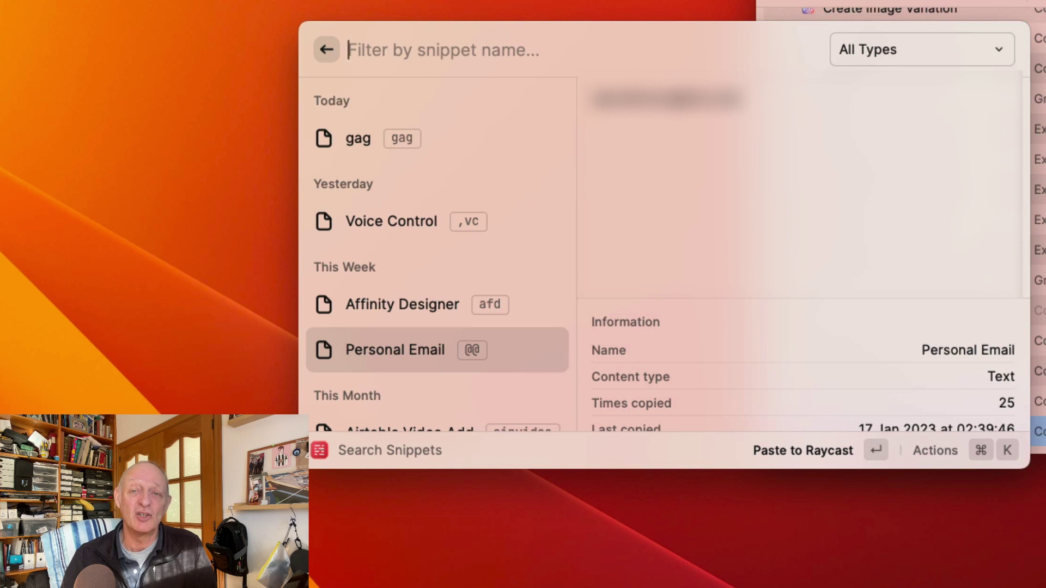
key(Escape)
key(BackSpace)
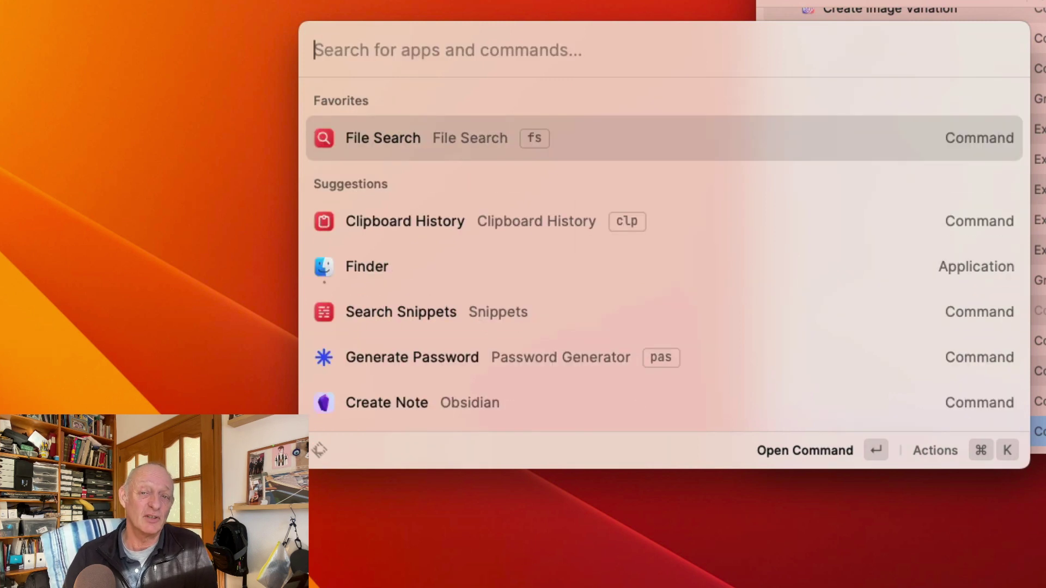